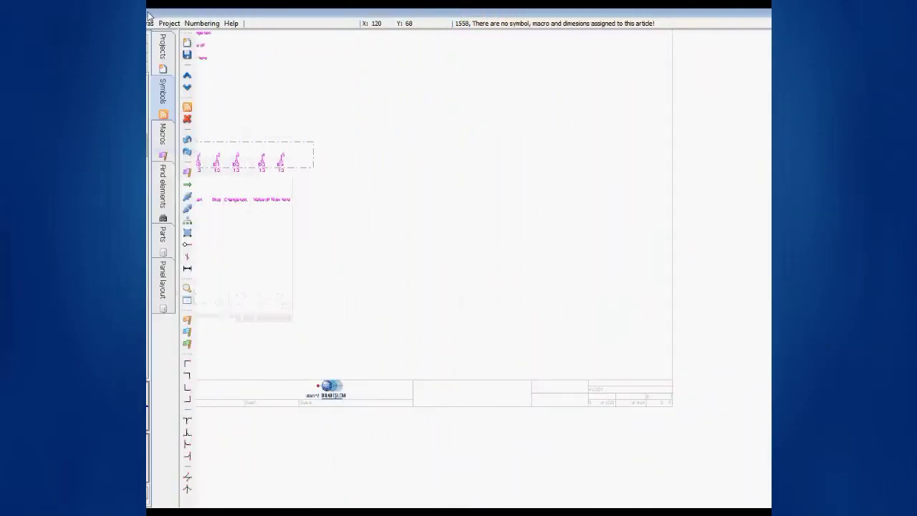
Place relay coil K1 and assign it contactor part SIE.3RT1017-1BB44-3MA0
left_click(51, 407)
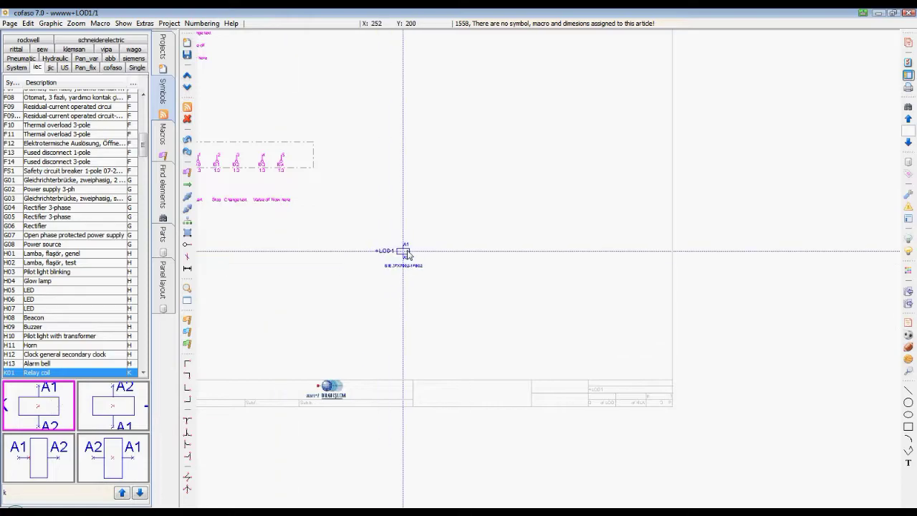
left_click(441, 154)
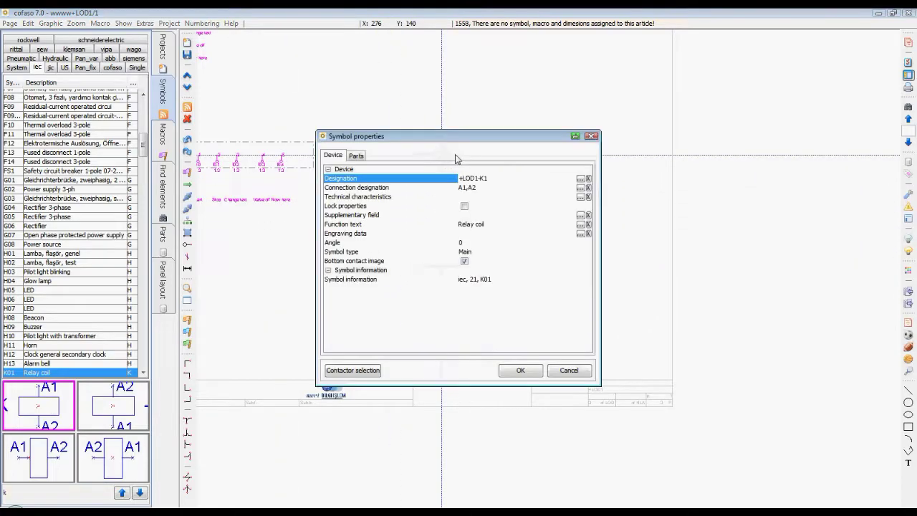
left_click(351, 370)
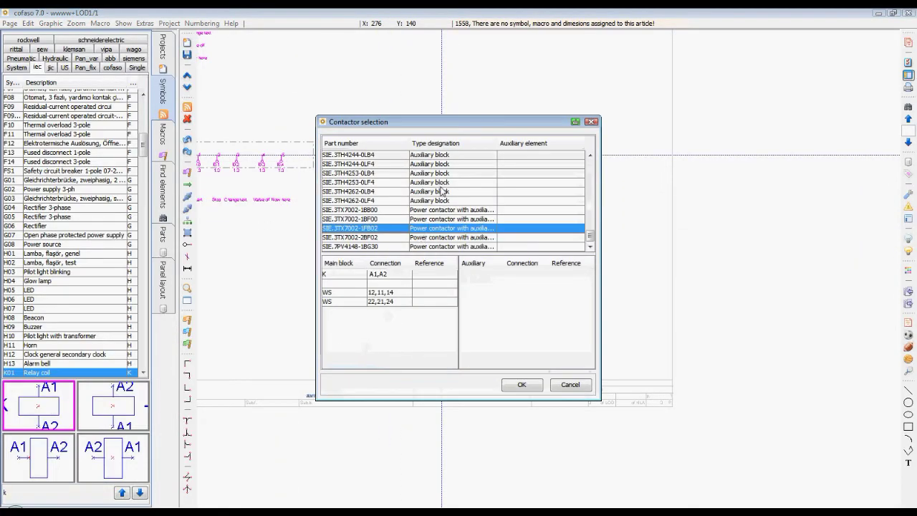
scroll(443, 197, "down", 3)
scroll(444, 200, "down", 1)
scroll(444, 199, "down", 2)
scroll(444, 200, "down", 2)
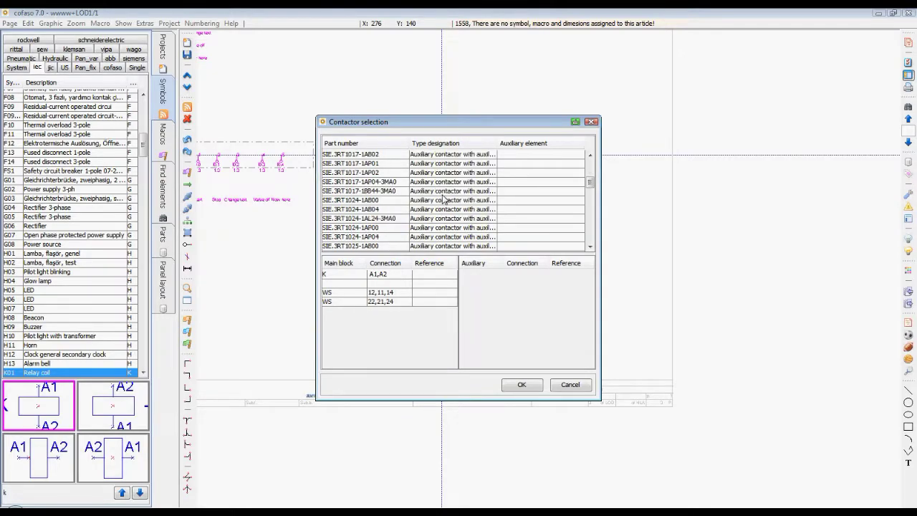
left_click(427, 192)
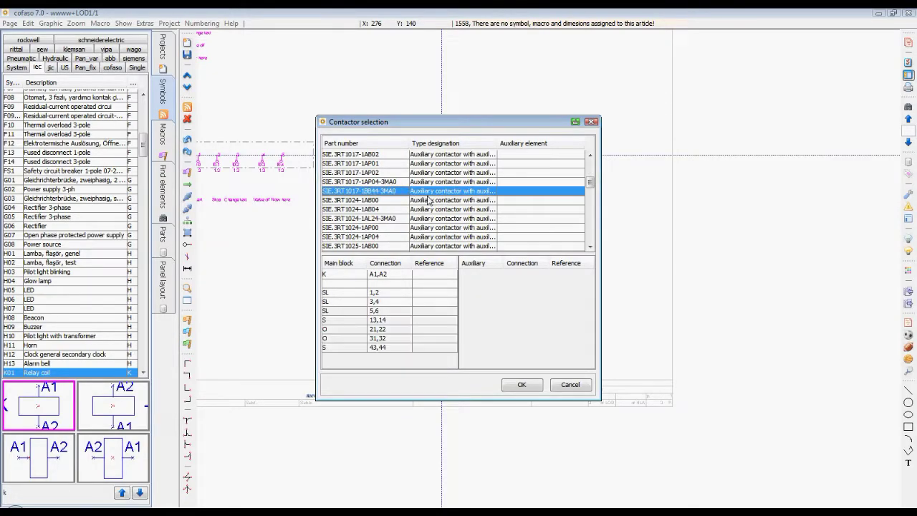
left_click(520, 386)
left_click(527, 375)
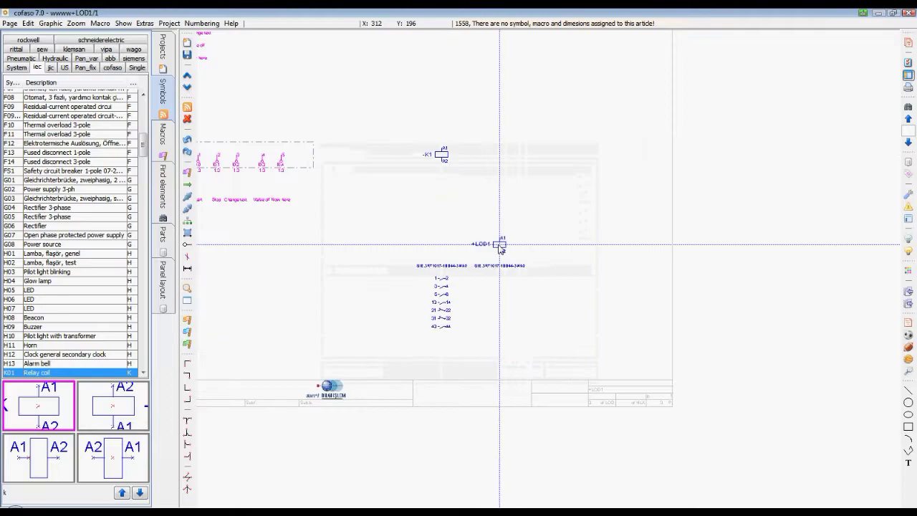
Place coil K2, assign it part SIE.3TX7002-1FB02 from Parts management, and stop placing coils
left_click(557, 154)
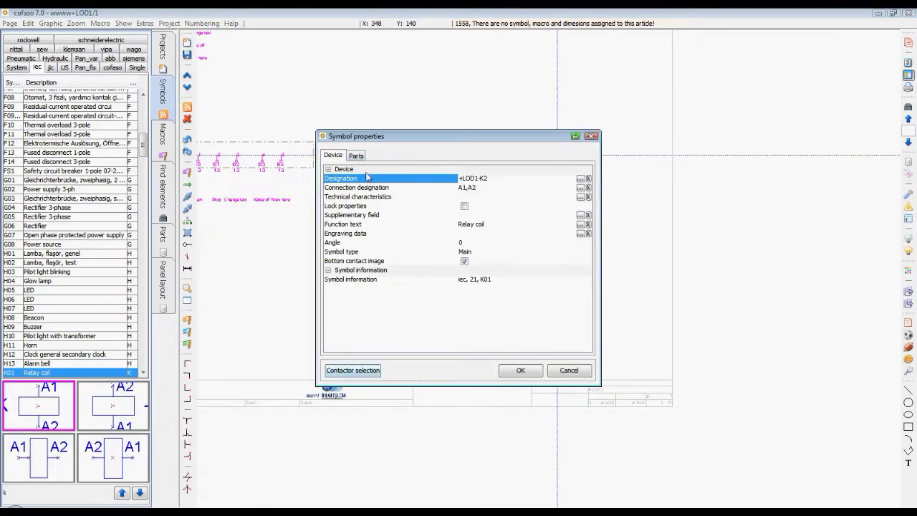
left_click(357, 156)
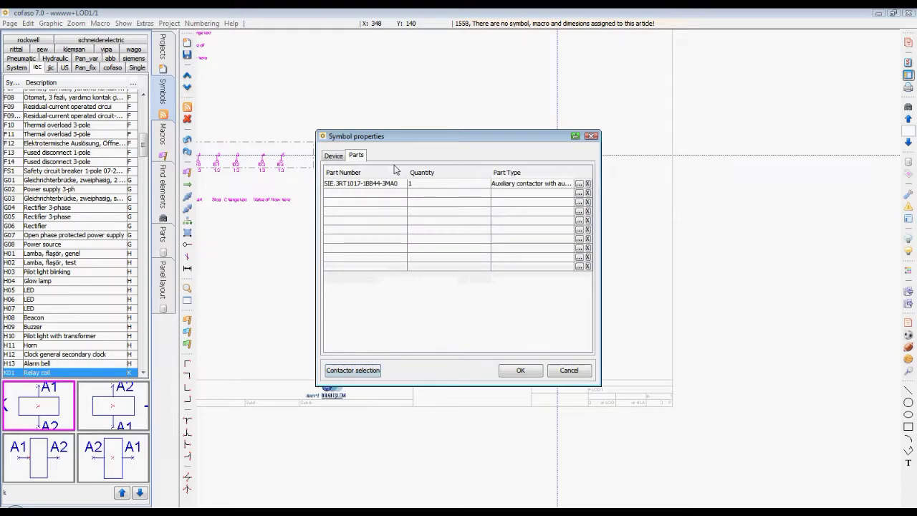
left_click(580, 184)
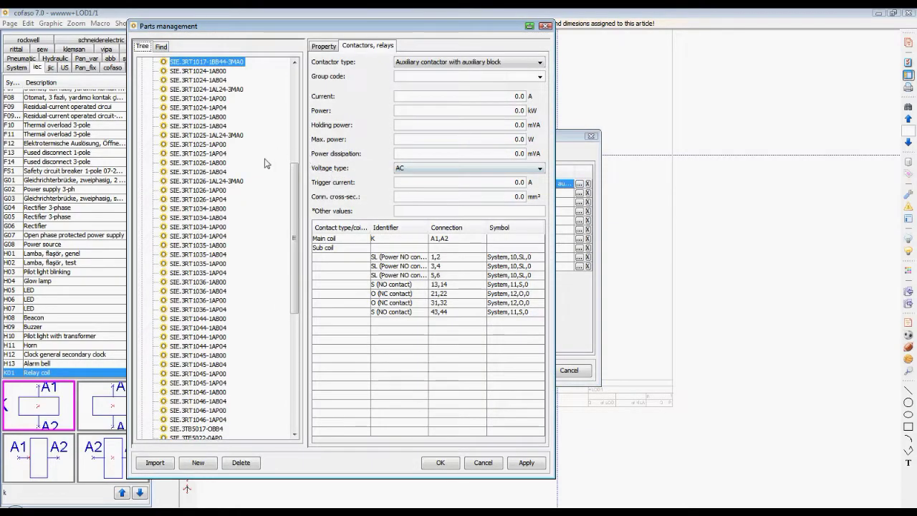
scroll(264, 190, "down", 10)
left_click(203, 370)
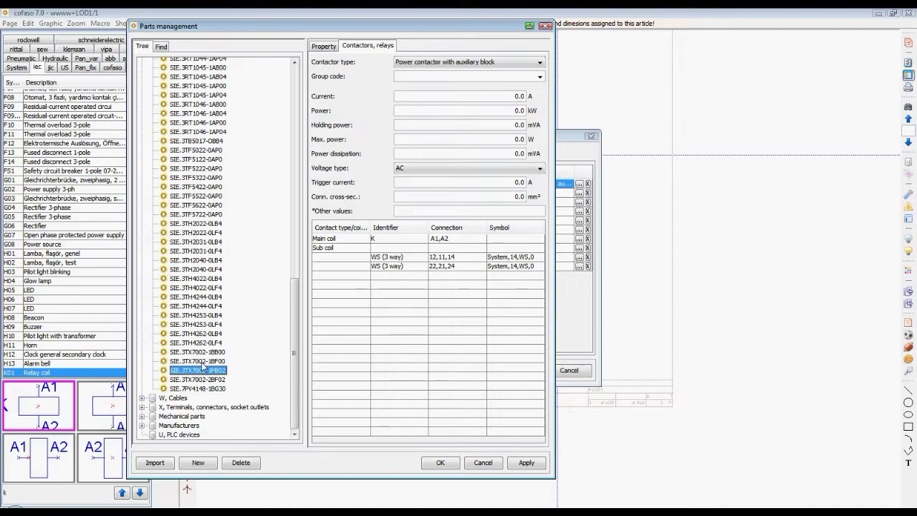
left_click(441, 463)
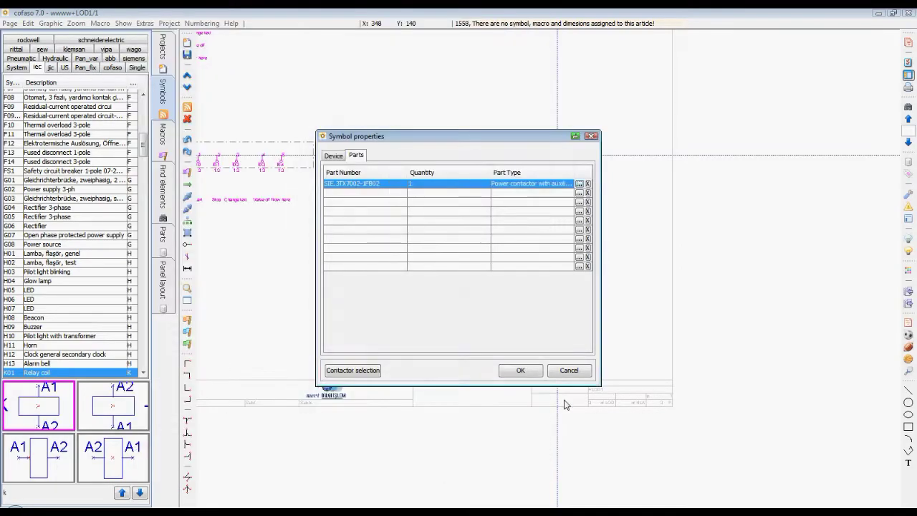
left_click(520, 371)
scroll(584, 247, "up", 1)
key("Escape")
scroll(595, 225, "down", 1)
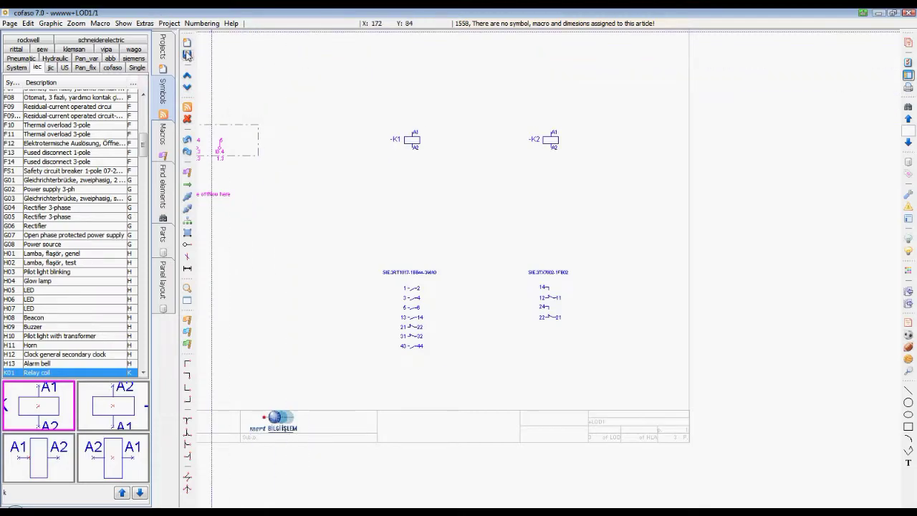
Zoom in, open Extras > Parts management, and move the dialog to the right side
scroll(384, 136, "up", 1)
scroll(377, 147, "up", 1)
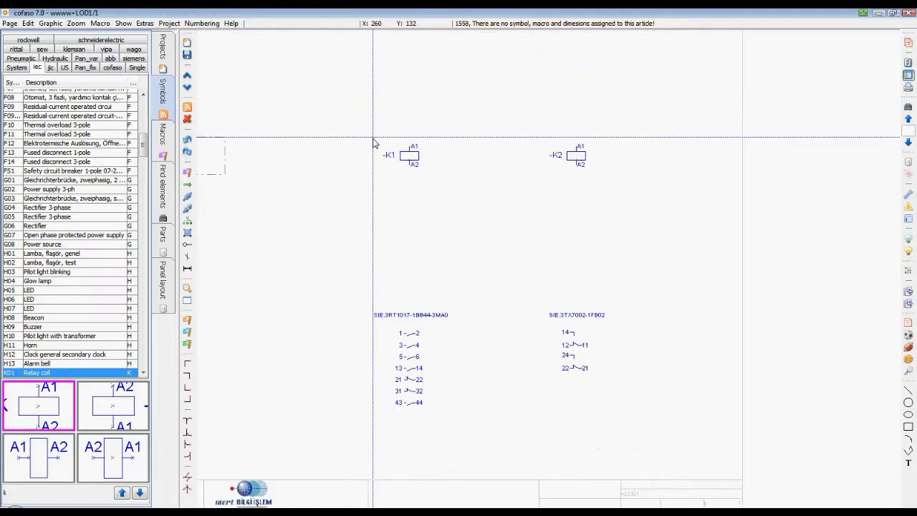
left_click(145, 23)
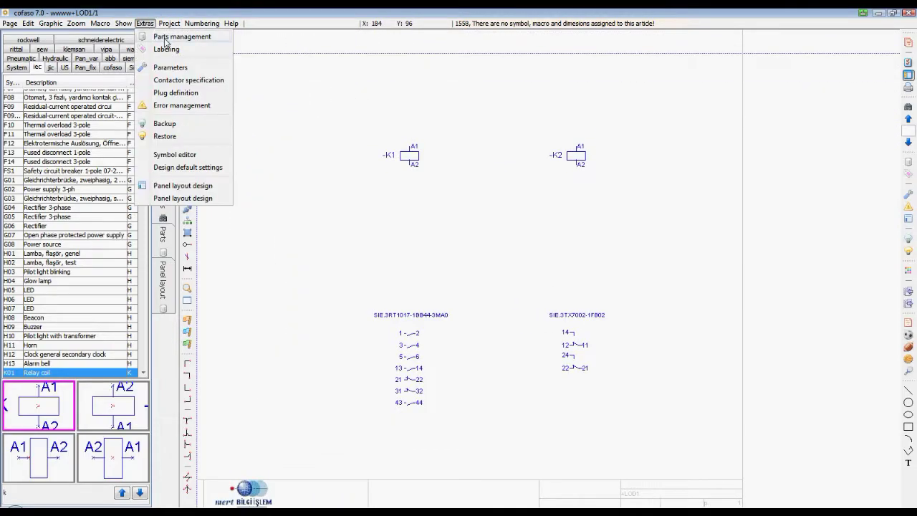
left_click(167, 36)
left_click_drag(305, 30, 660, 25)
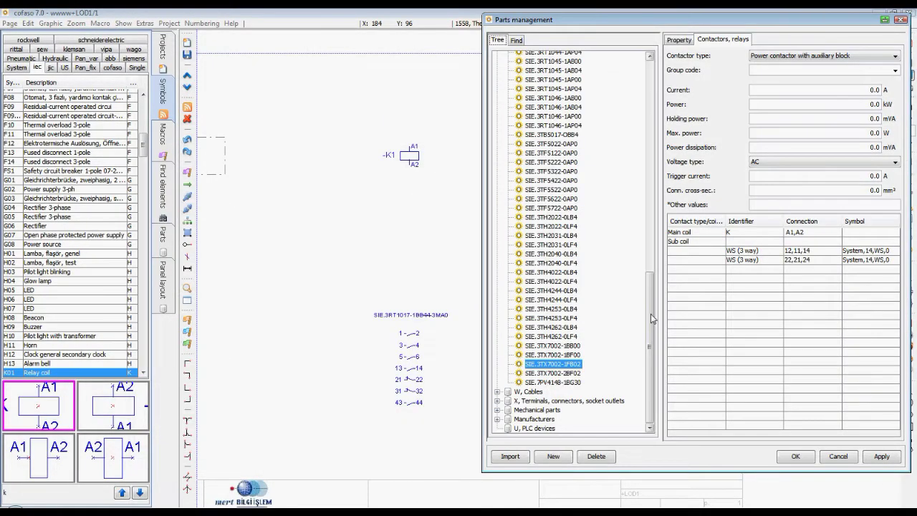
Create a new part based on SIE.3TX7002-1FB02, with ColinsRealy as part number and description
left_click(678, 41)
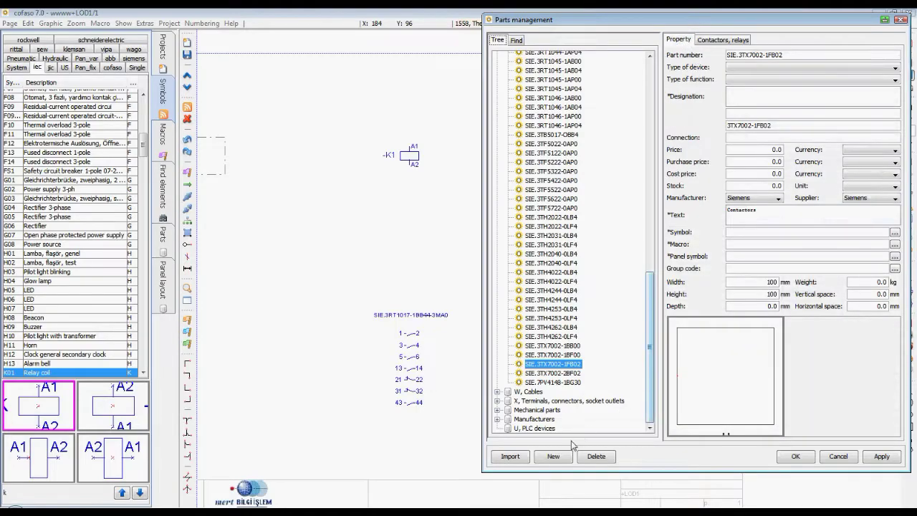
left_click(553, 456)
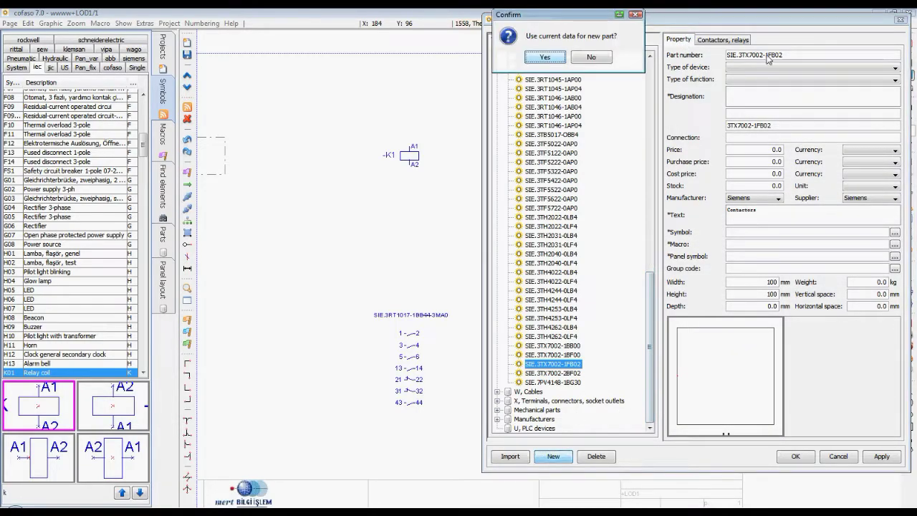
left_click(551, 59)
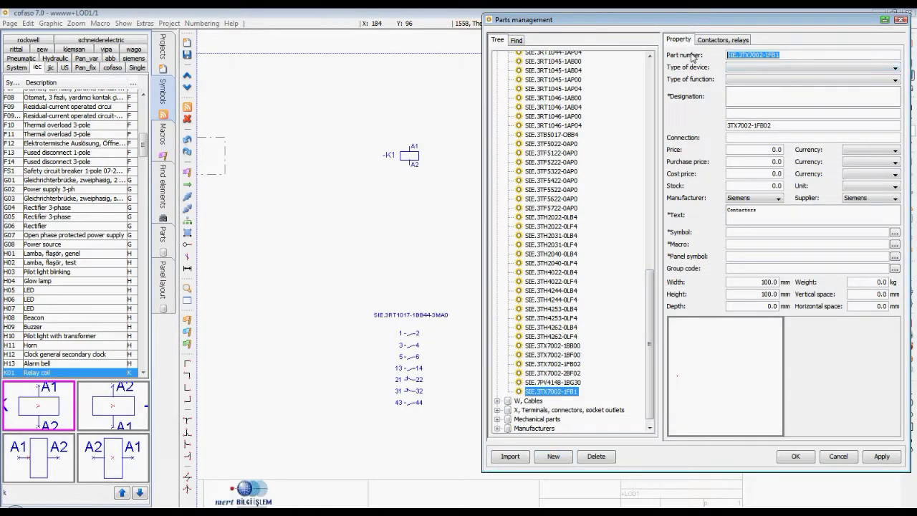
type("C")
type("olinsRe")
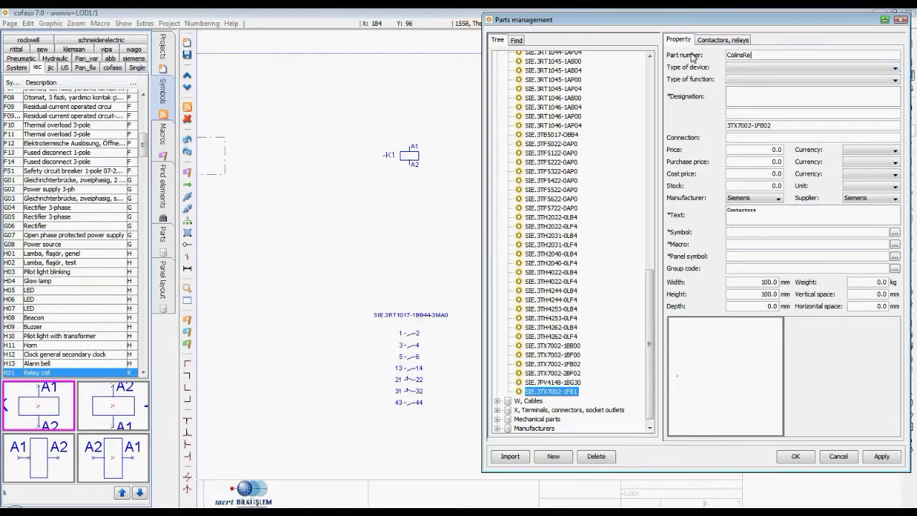
type("aly")
key("ctrl+a")
key("ctrl+c")
left_click(777, 126)
key("ctrl+a")
key("ctrl+v")
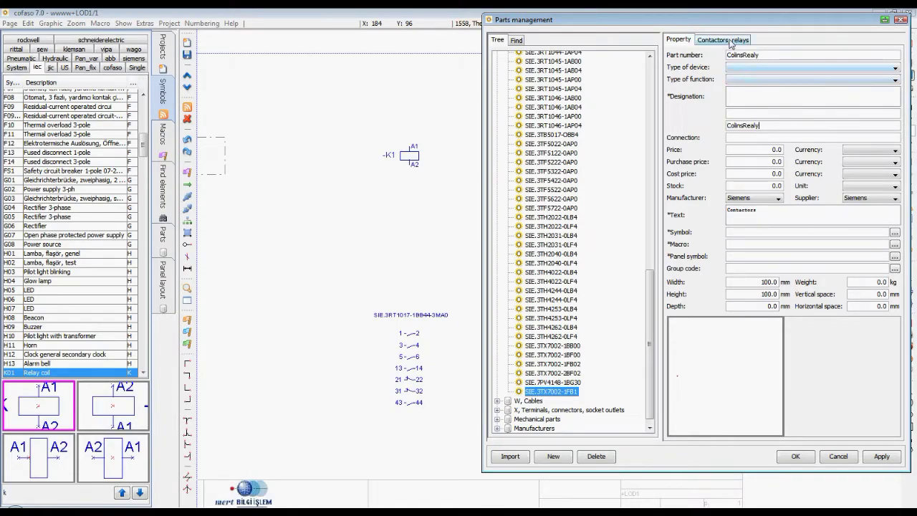
left_click(731, 41)
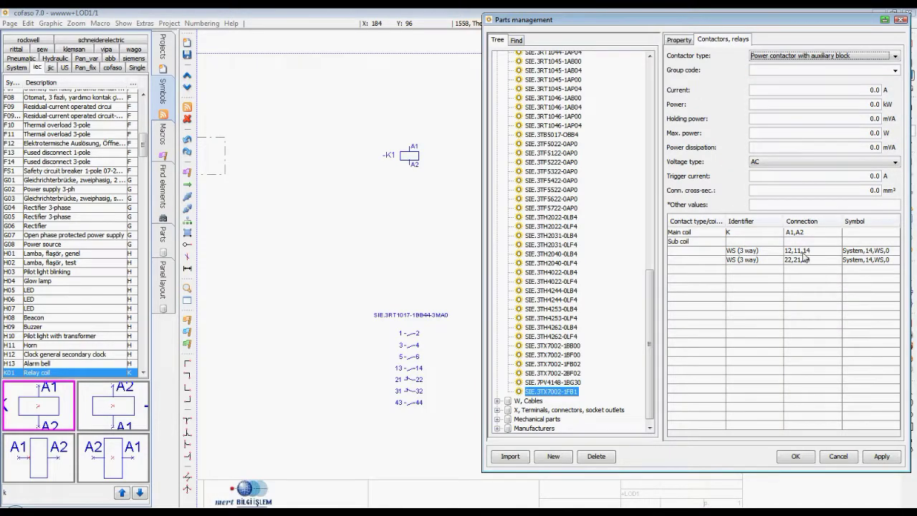
Copy connection numbers 11,14,12 and 21,24,22 from TextPad into the two existing changeover contacts
key("alt+Tab")
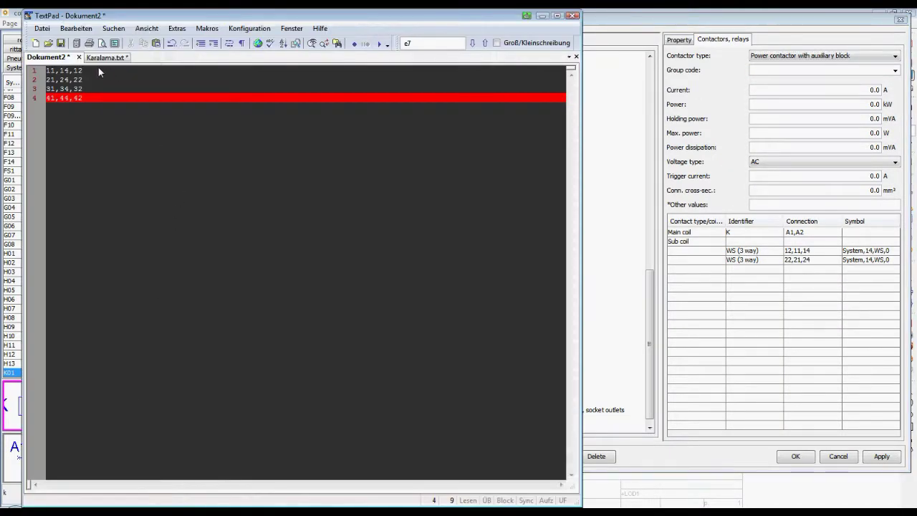
left_click(32, 71)
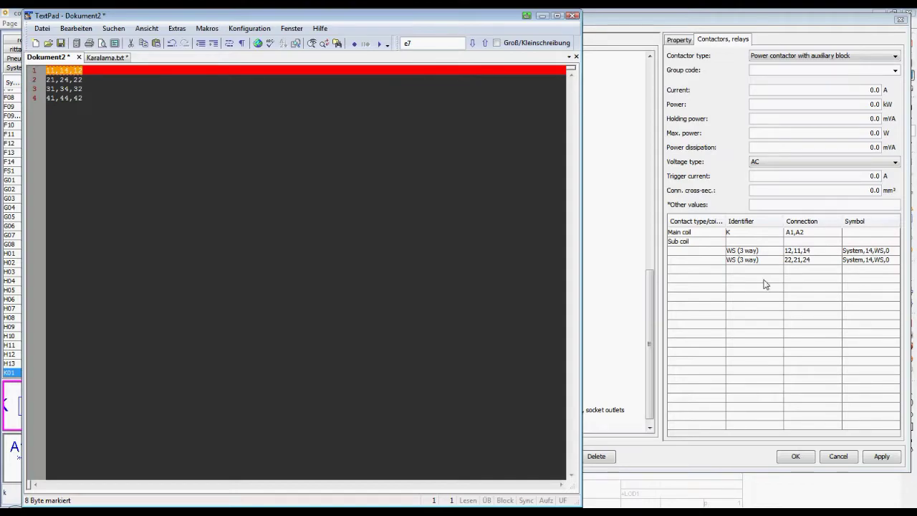
double_click(814, 253)
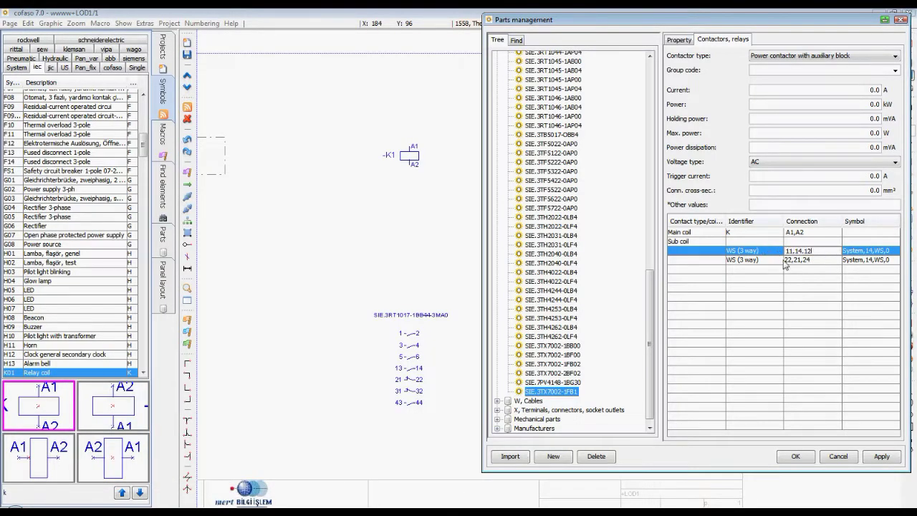
key("alt+Tab")
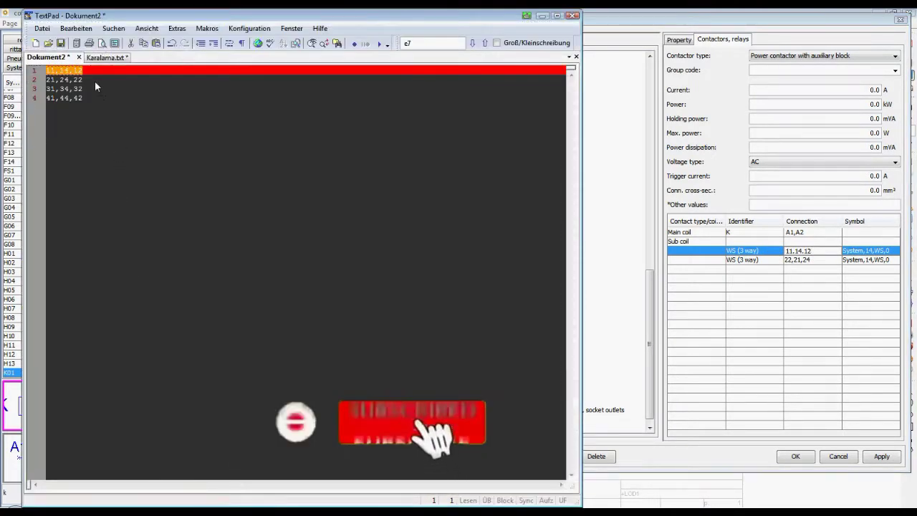
left_click(45, 81)
key("alt+Tab")
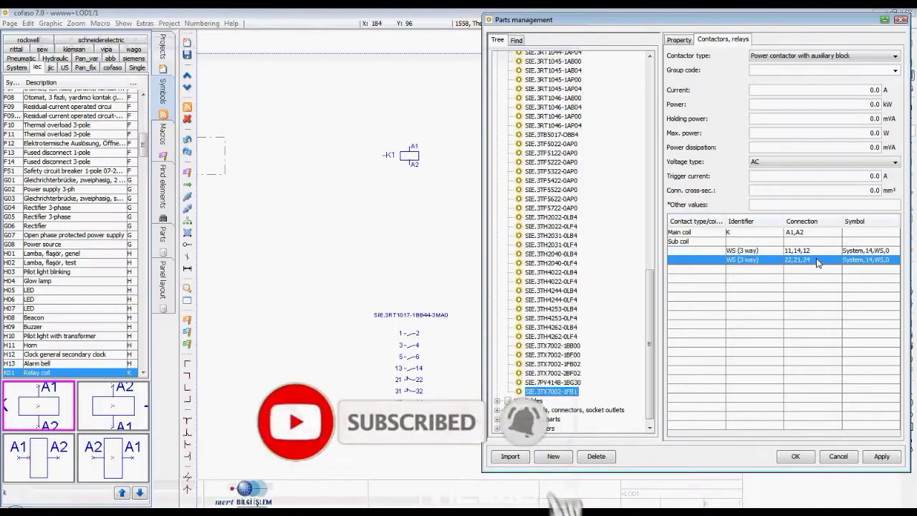
double_click(814, 259)
type("21,24,22")
key("ctrl+a")
type("21.24.22")
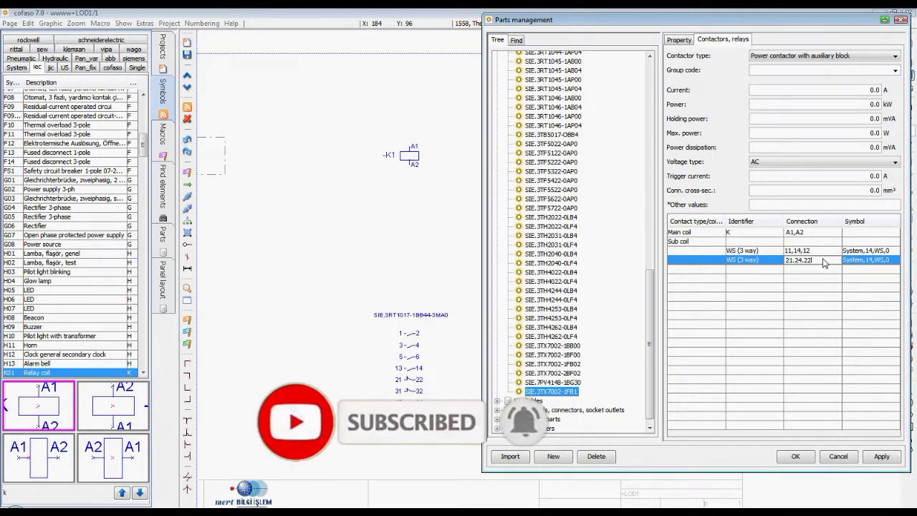
Add new connection rows 31,34,32 and 41,44,42 copied from the TextPad list
key("alt+Tab")
left_click_drag(46, 89, 89, 88)
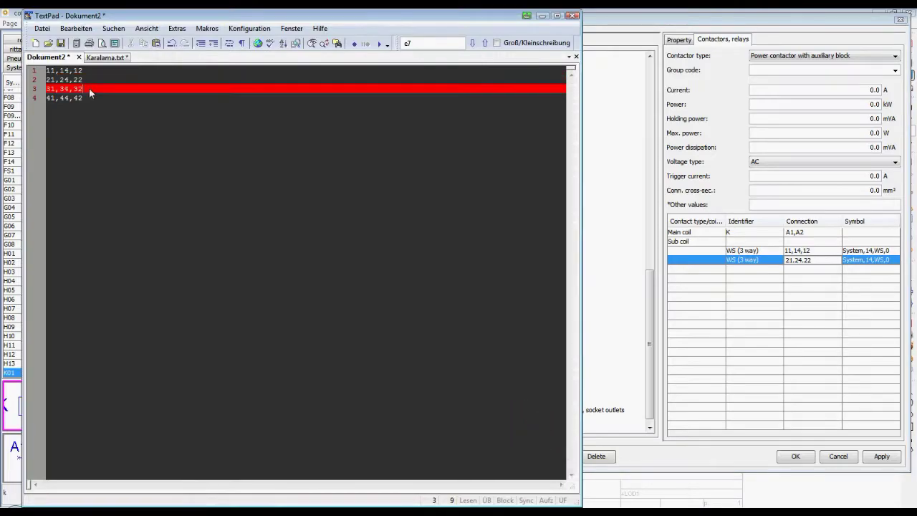
key("shift+Home")
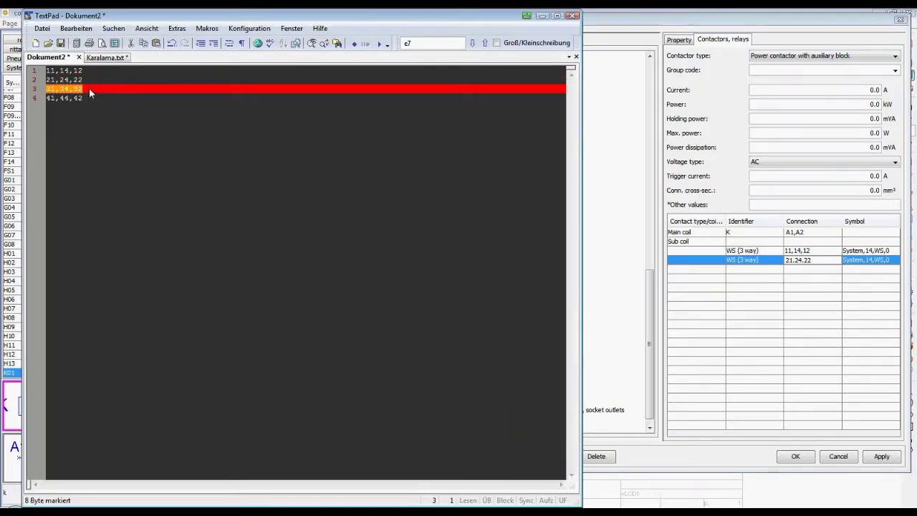
key("ctrl+c")
left_click(812, 270)
key("ctrl+v")
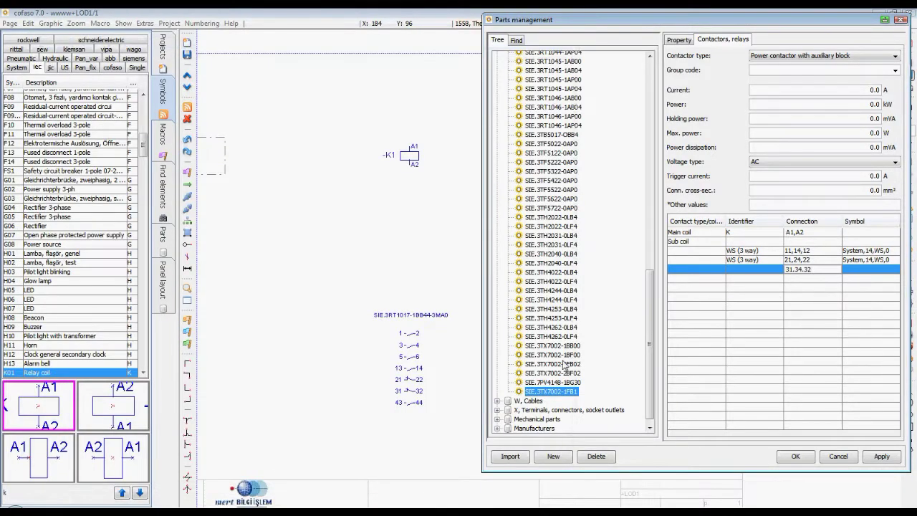
left_click(794, 281)
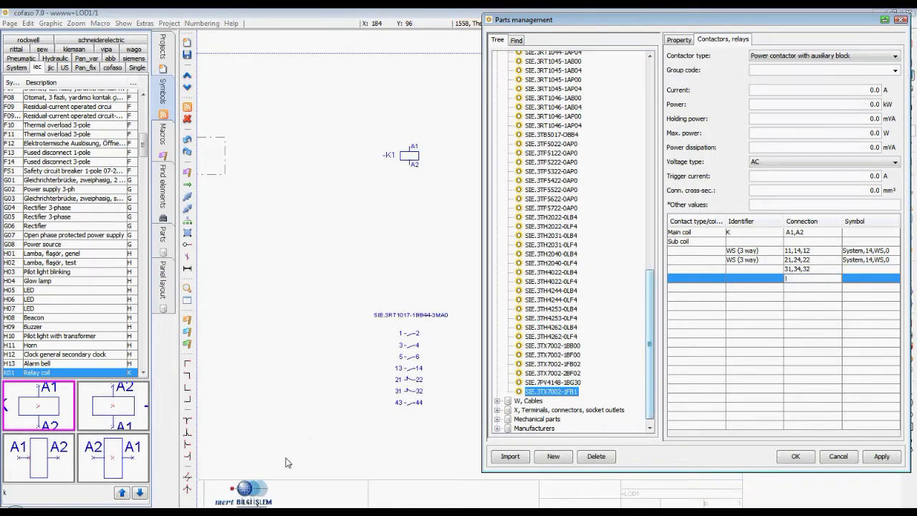
left_click(120, 501)
left_click_drag(89, 100, 5, 100)
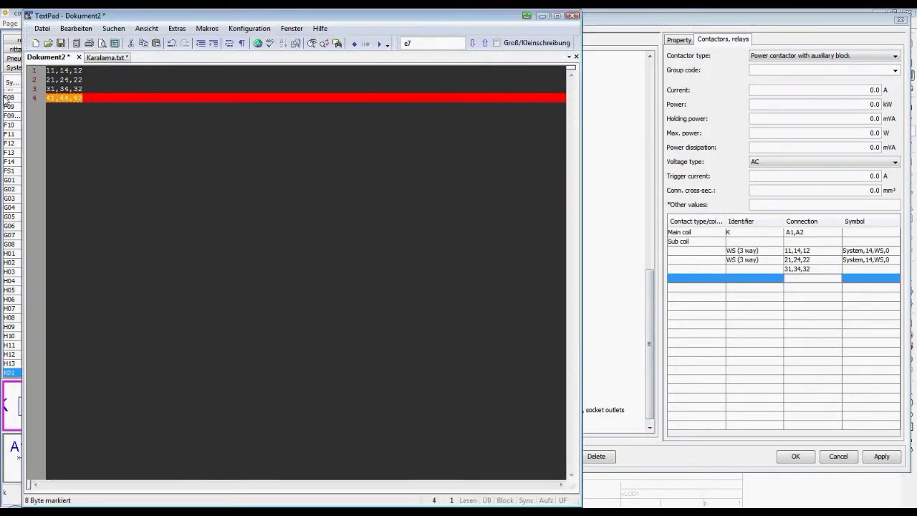
left_click(542, 15)
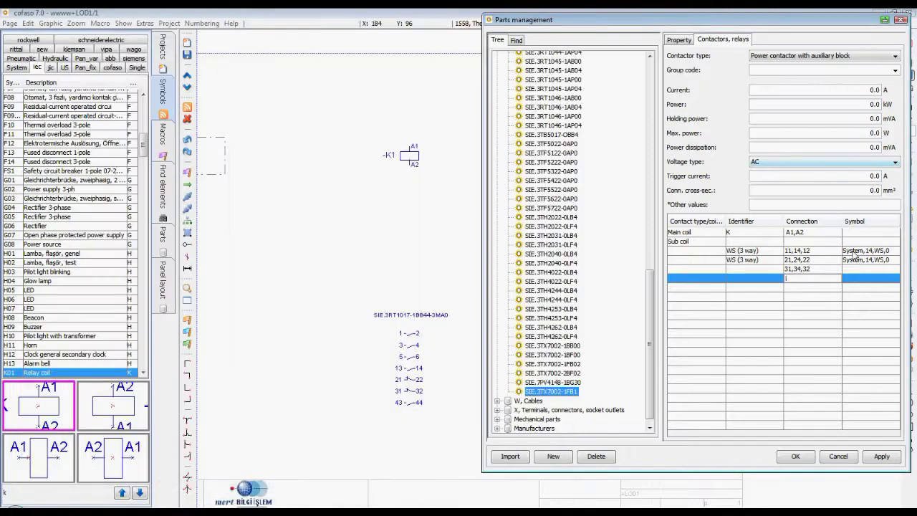
left_click(754, 270)
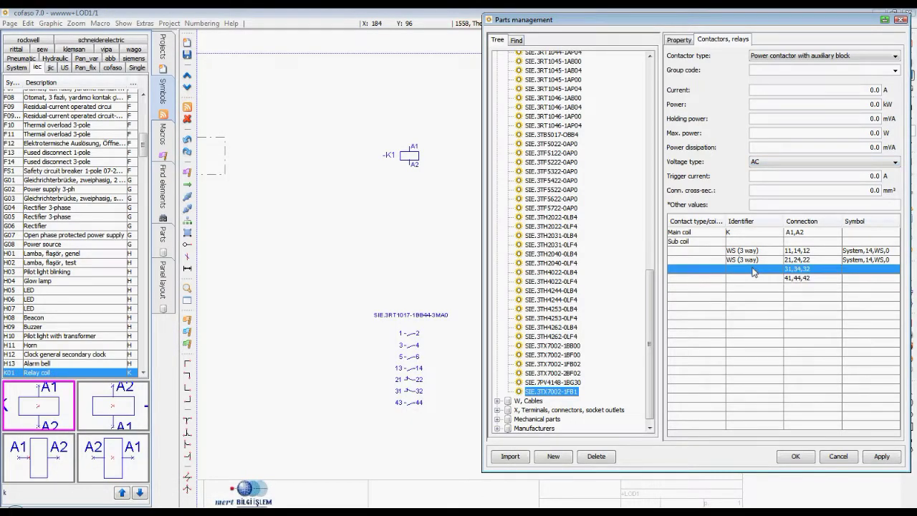
Set the 31,34,32 and 41,44,42 contacts' identifier to WS (3 way)
left_click(754, 269)
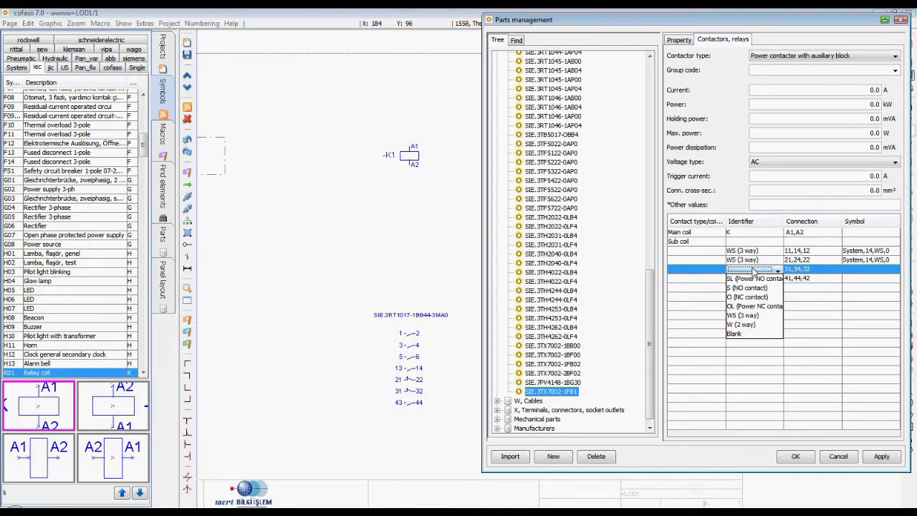
left_click(760, 315)
left_click(753, 279)
left_click(753, 279)
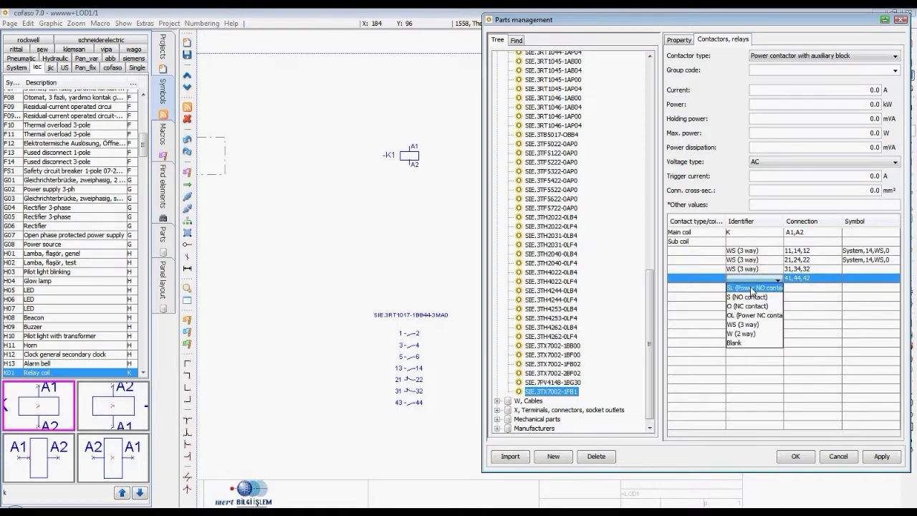
left_click(749, 328)
Copy symbol System,14,WS,0 into the symbol cells of the two new contacts
left_click(886, 270)
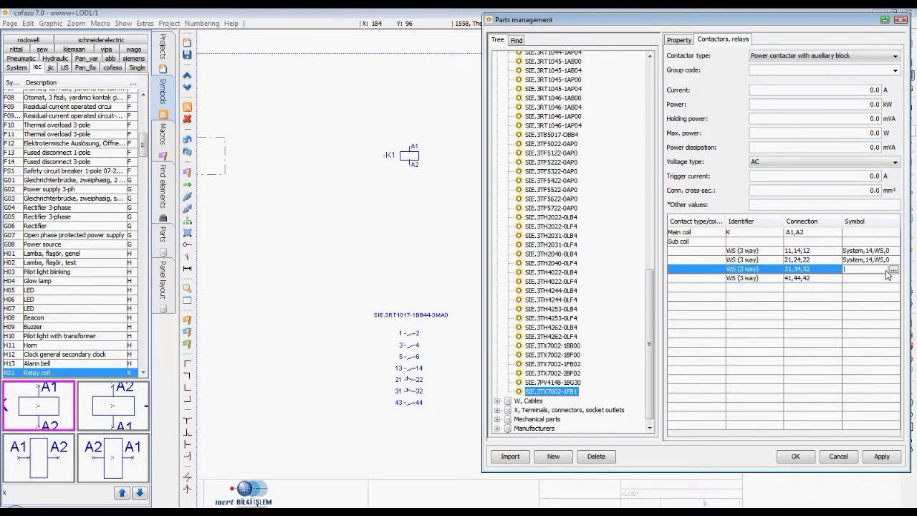
left_click(878, 261)
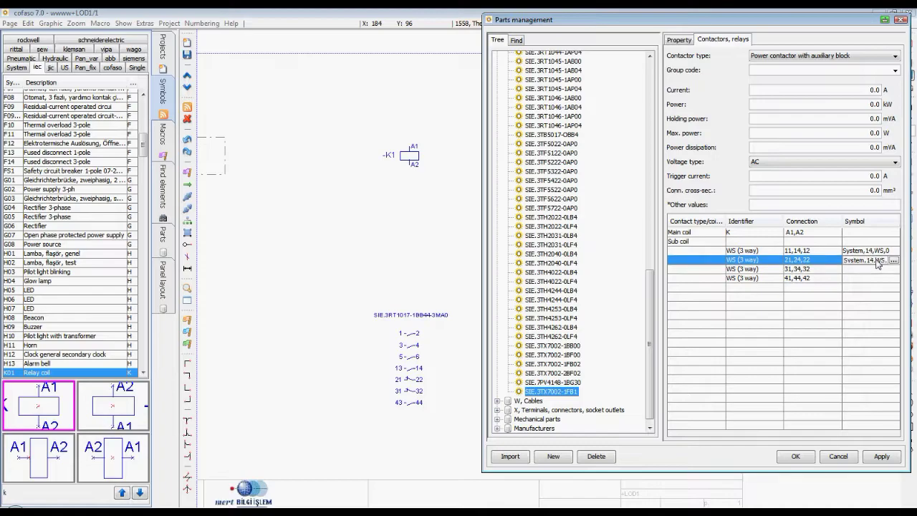
double_click(879, 261)
left_click(872, 270)
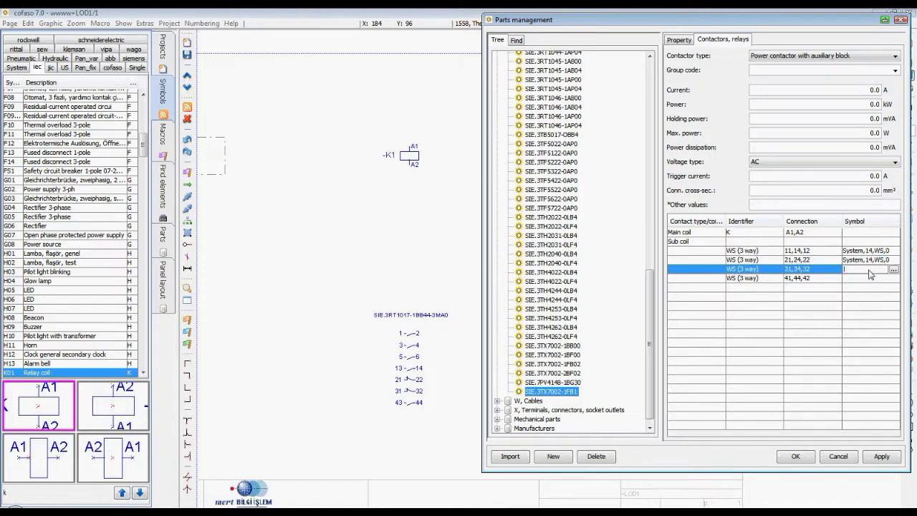
key("ctrl+v")
left_click(867, 278)
key("ctrl+v")
left_click(820, 261)
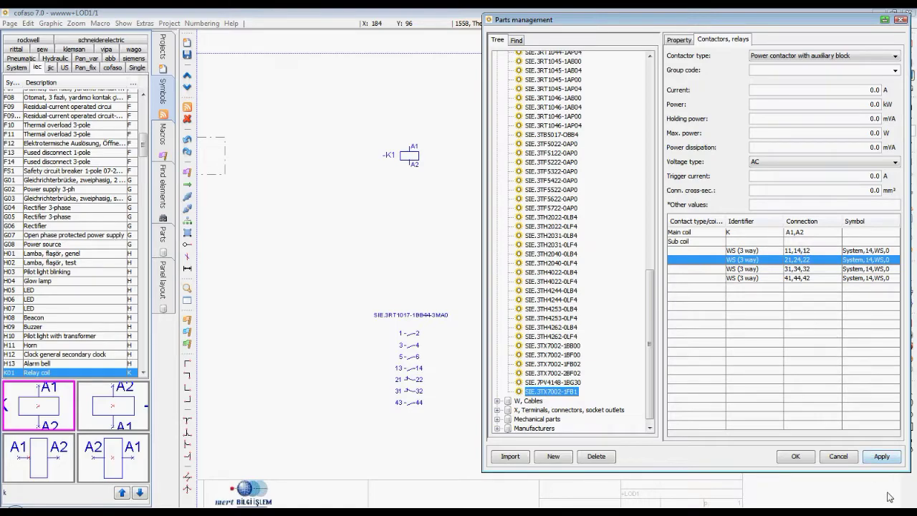
Set the contactor type to Multifunction-relay, then apply and save the part
left_click(774, 61)
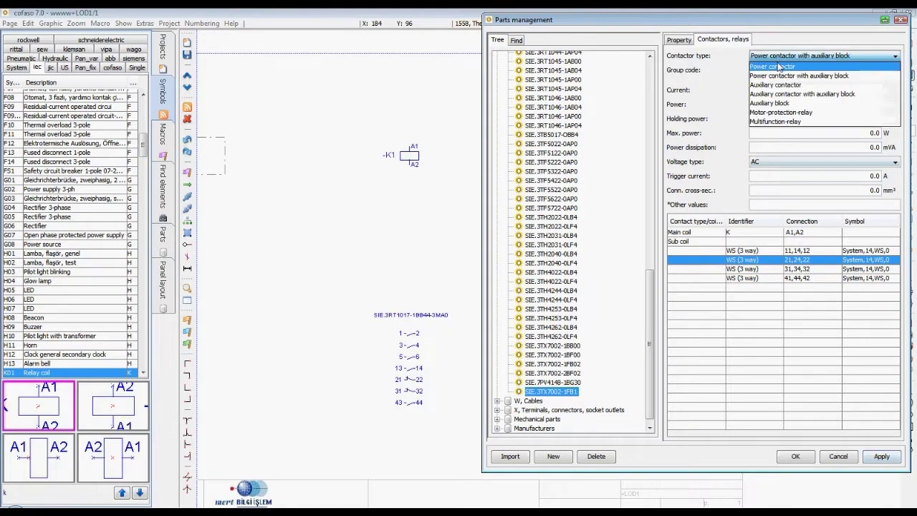
left_click(777, 123)
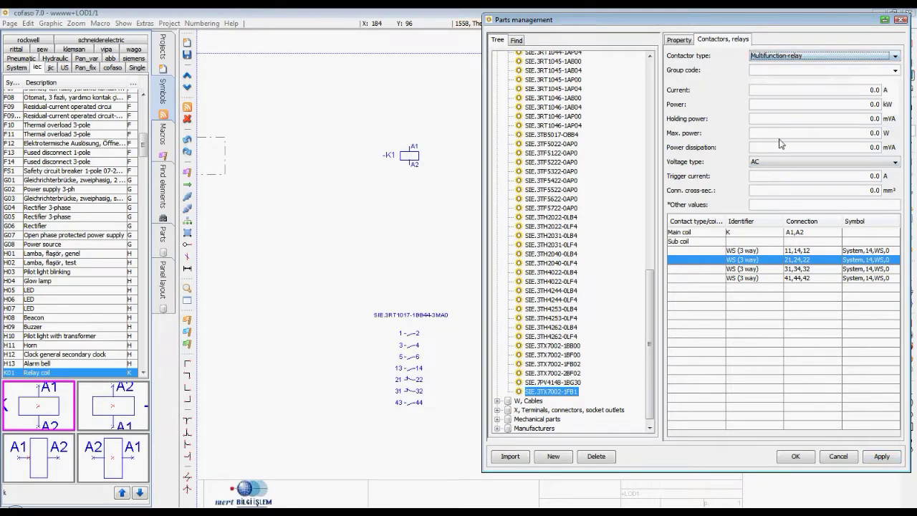
left_click(869, 460)
left_click(794, 459)
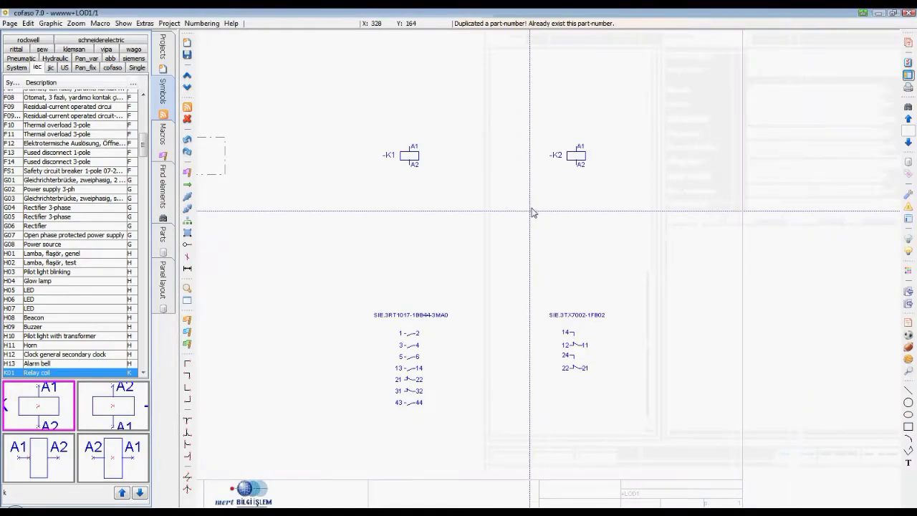
Open coil K2's properties and browse the contactor selection list, cancelling without changes
double_click(578, 159)
left_click(374, 371)
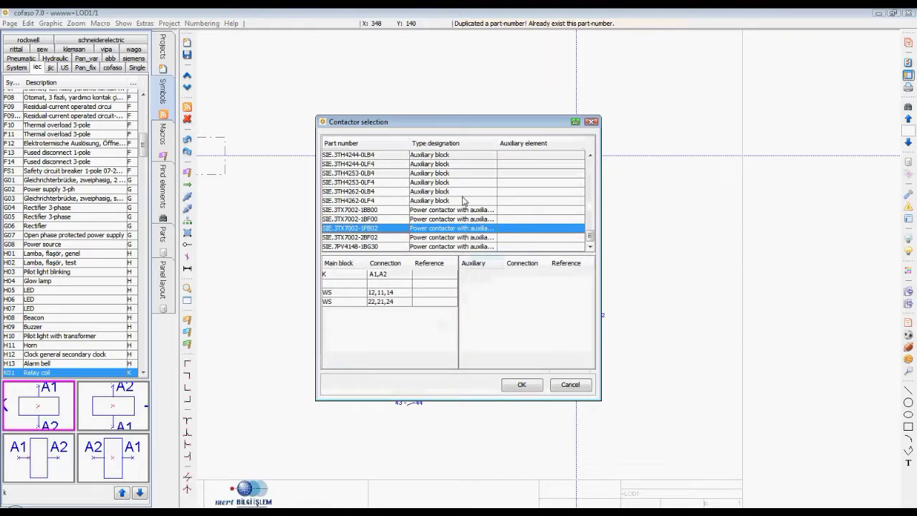
scroll(464, 224, "up", 3)
scroll(464, 224, "up", 5)
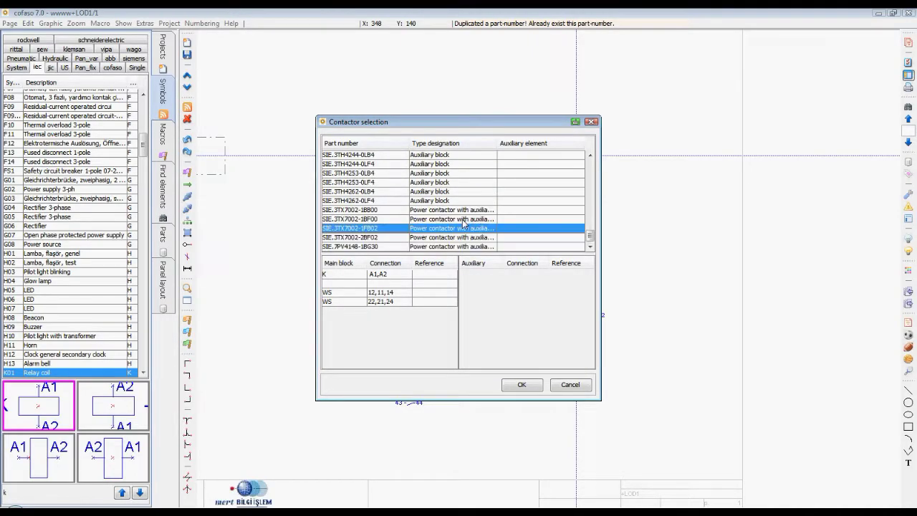
scroll(464, 223, "down", 3)
scroll(465, 223, "up", 5)
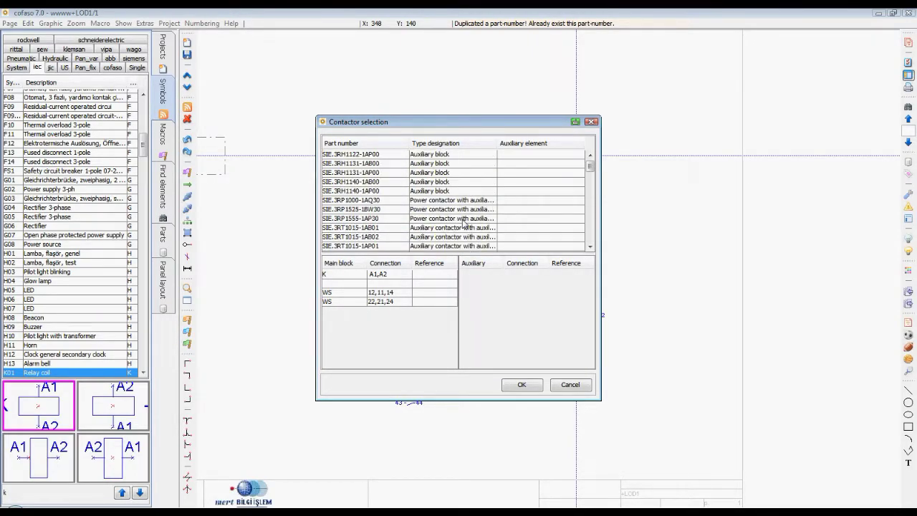
scroll(465, 224, "down", 3)
scroll(465, 225, "down", 5)
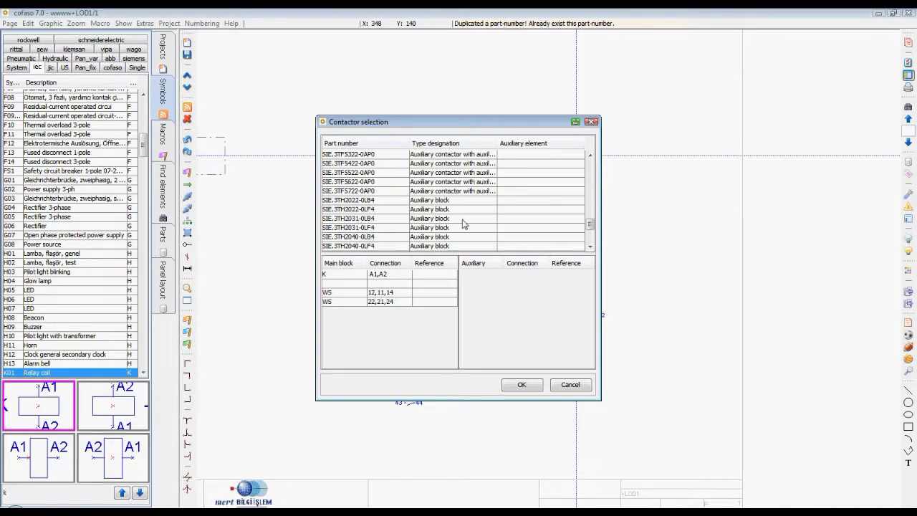
left_click(464, 225)
scroll(464, 224, "down", 1)
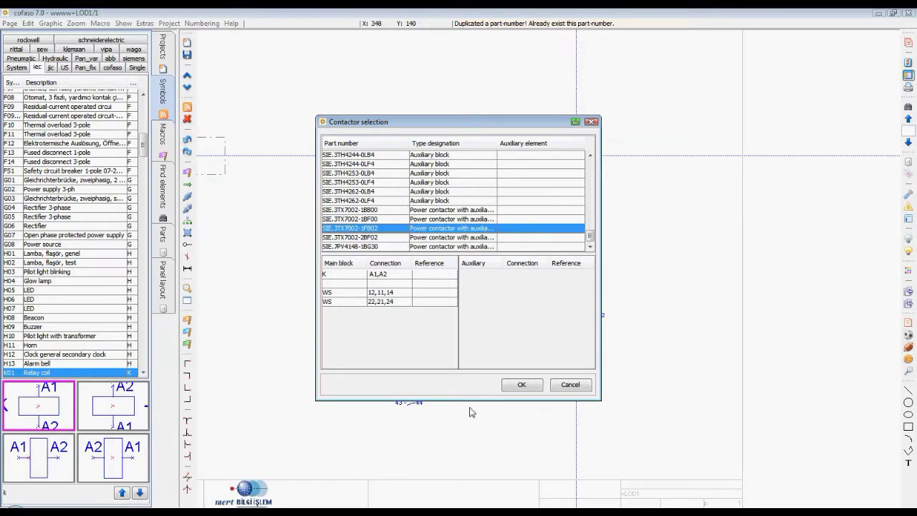
left_click(570, 386)
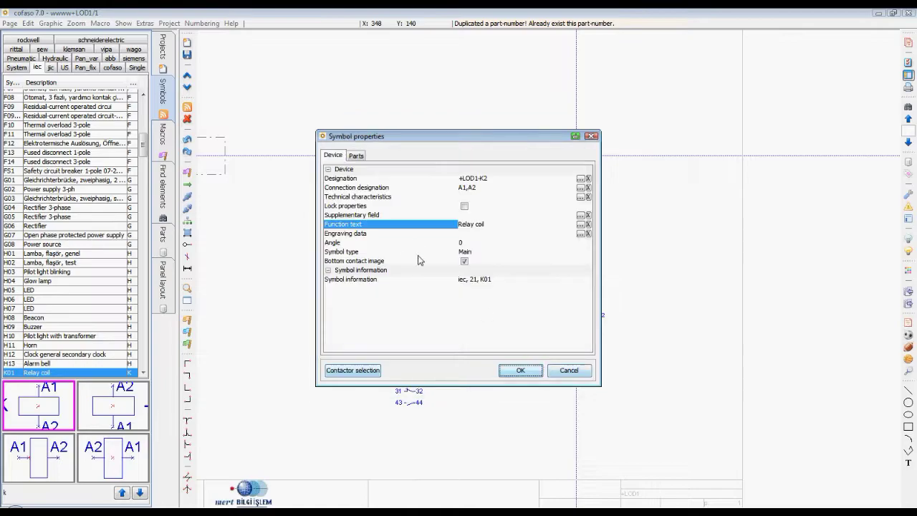
Assign part ColinsRealy1 to K2 from Parts management and confirm the properties
left_click(357, 156)
left_click(582, 185)
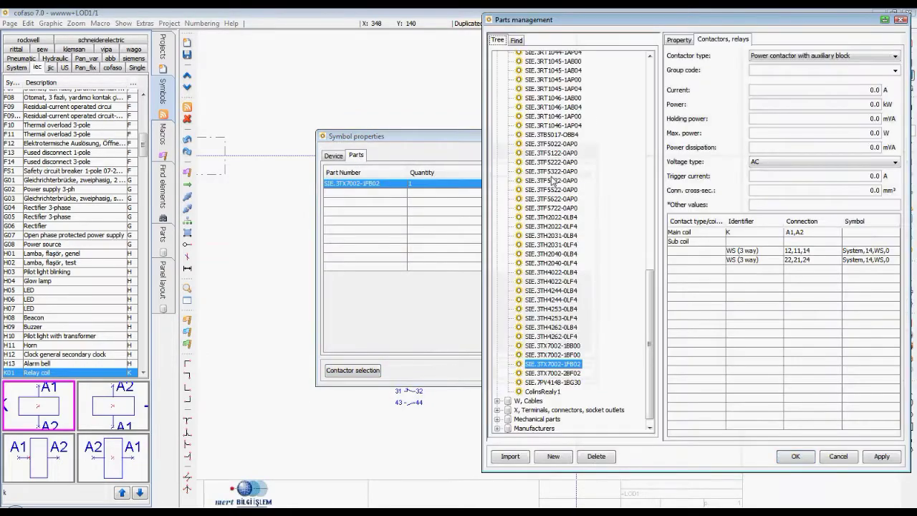
left_click(543, 392)
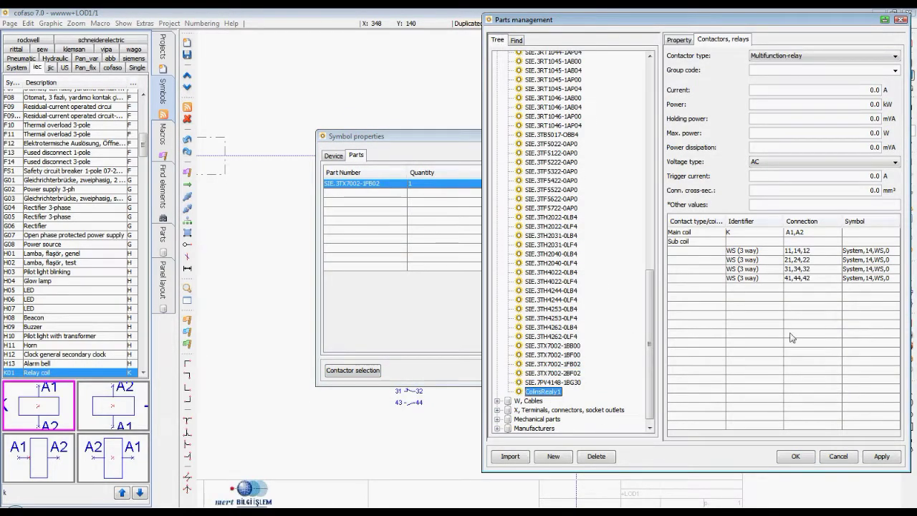
left_click(882, 457)
left_click(795, 457)
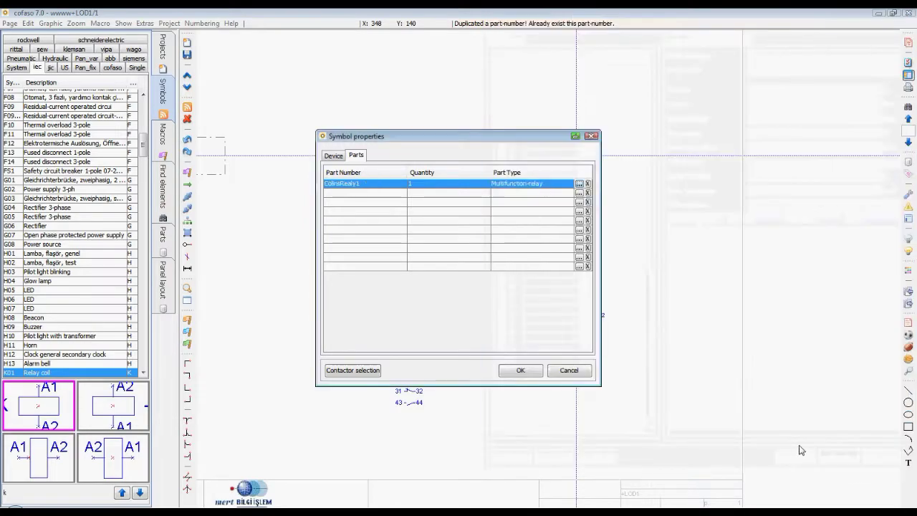
left_click(511, 370)
Zoom and pan around the sheet to review coils K1, K2 and their contact tables
scroll(630, 364, "up", 2)
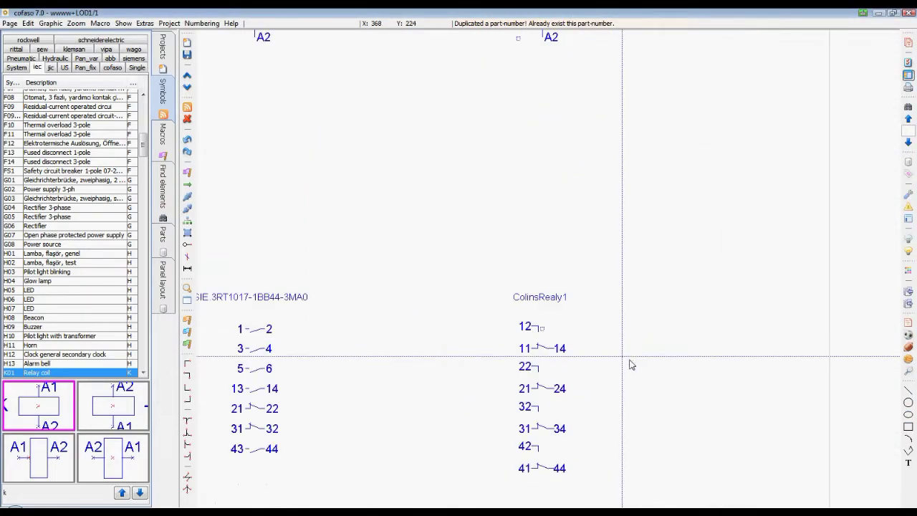
scroll(545, 268, "up", 2)
scroll(544, 268, "down", 2)
scroll(547, 272, "down", 2)
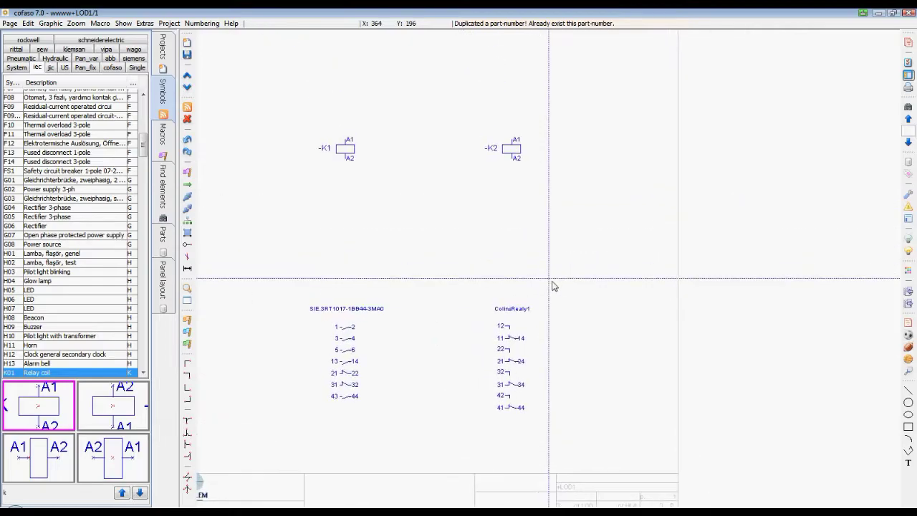
scroll(553, 287, "down", 2)
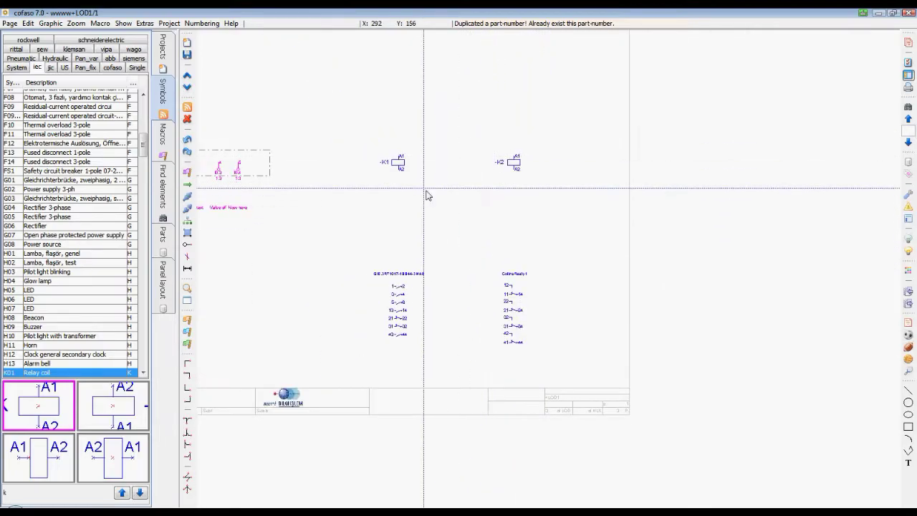
scroll(437, 268, "up", 2)
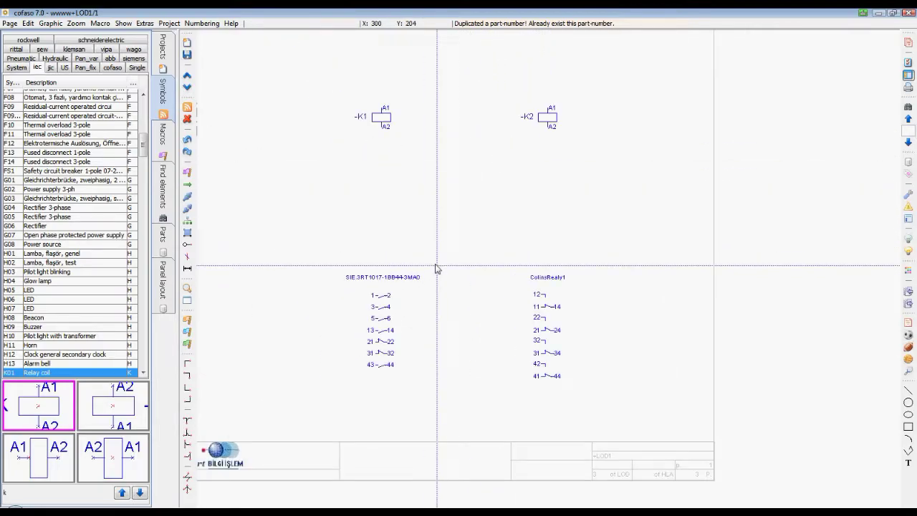
scroll(436, 268, "up", 2)
scroll(449, 254, "up", 1)
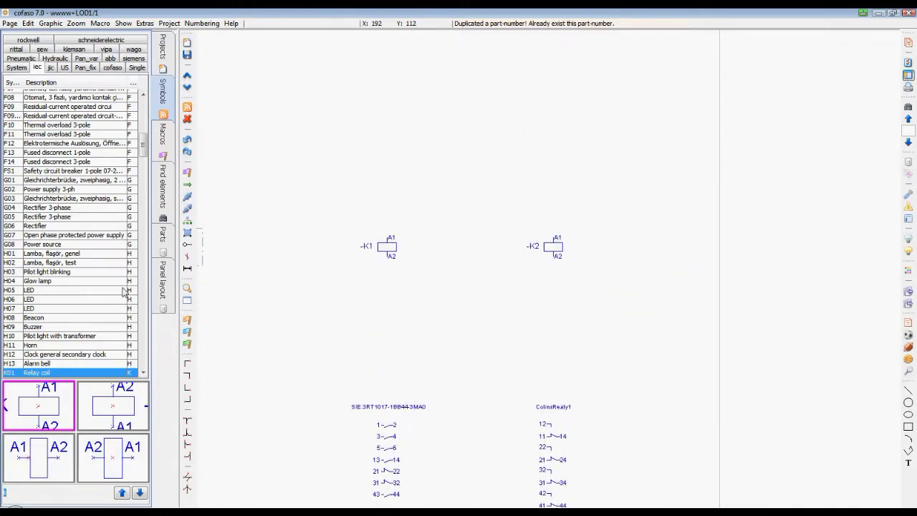
scroll(309, 330, "down", 2)
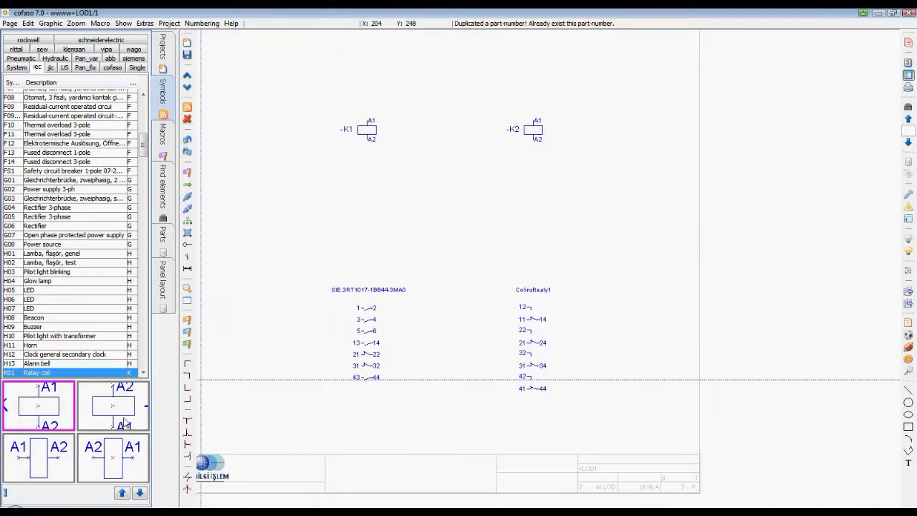
Place a normally open contact 13/14 at the sheet's top-left, designated +LOD1-K1
type("s")
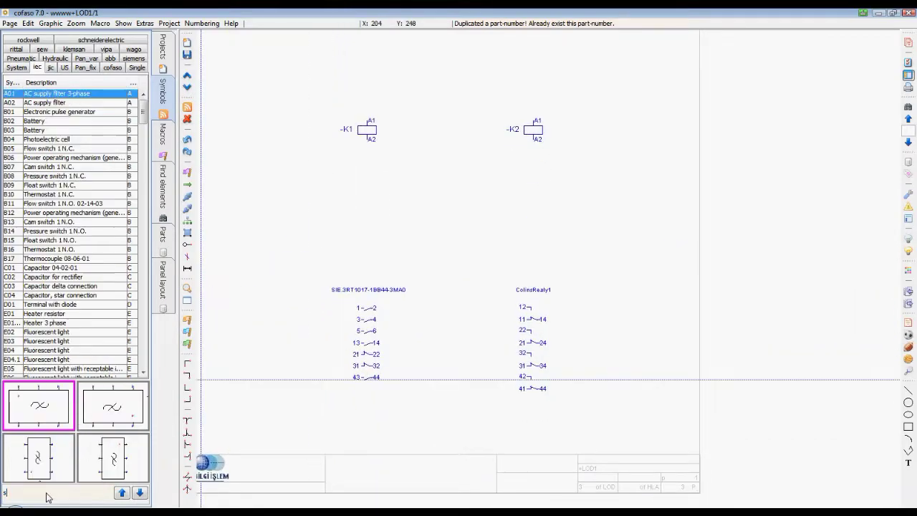
type("0")
scroll(422, 143, "up", 2)
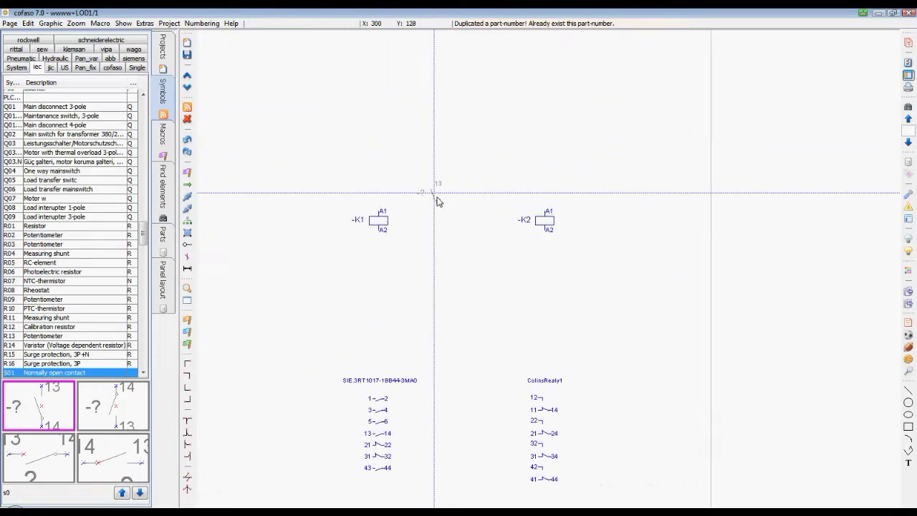
left_click(260, 92)
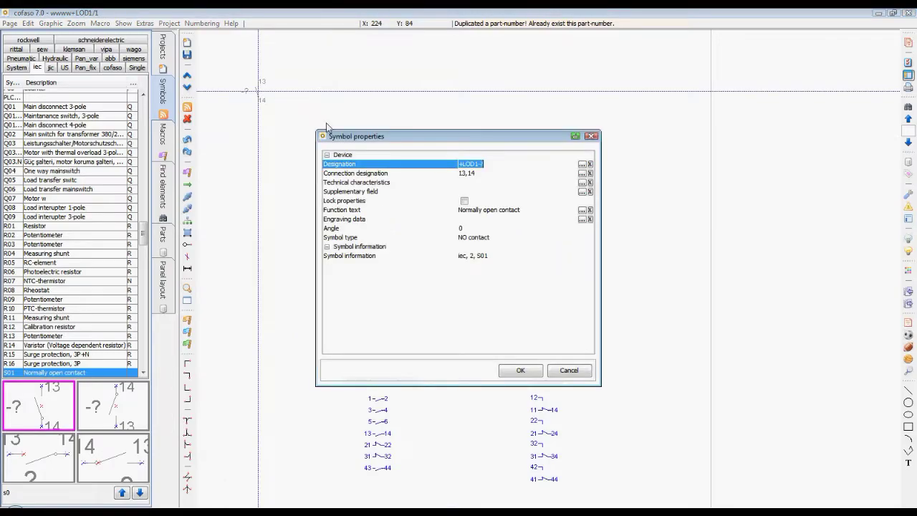
left_click(582, 165)
left_click(385, 183)
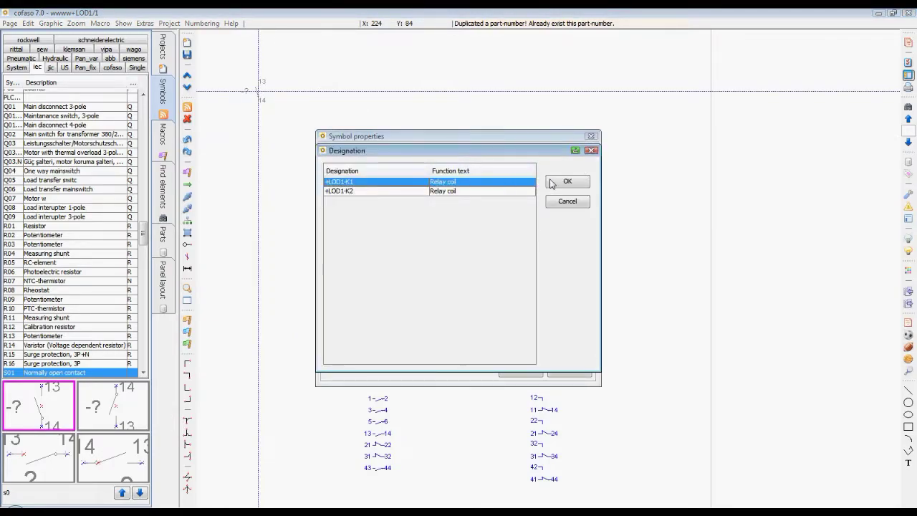
left_click(566, 182)
left_click(518, 370)
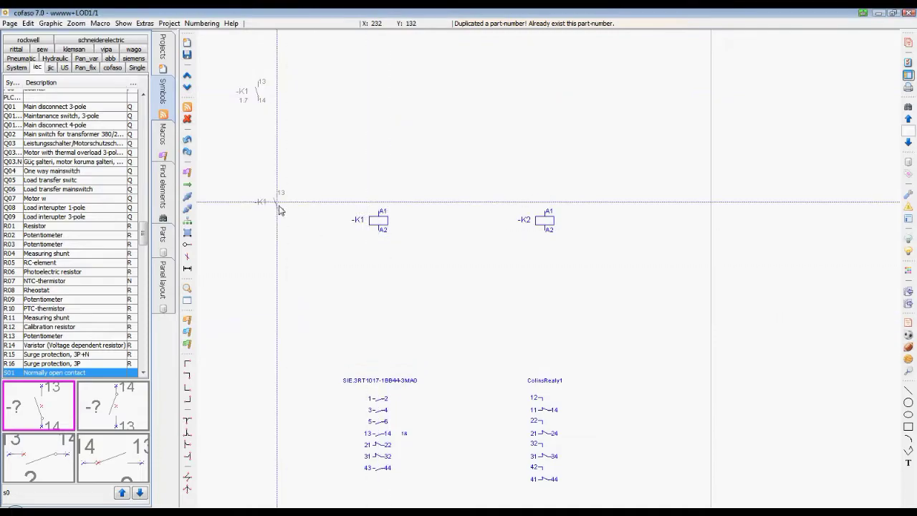
key("Escape")
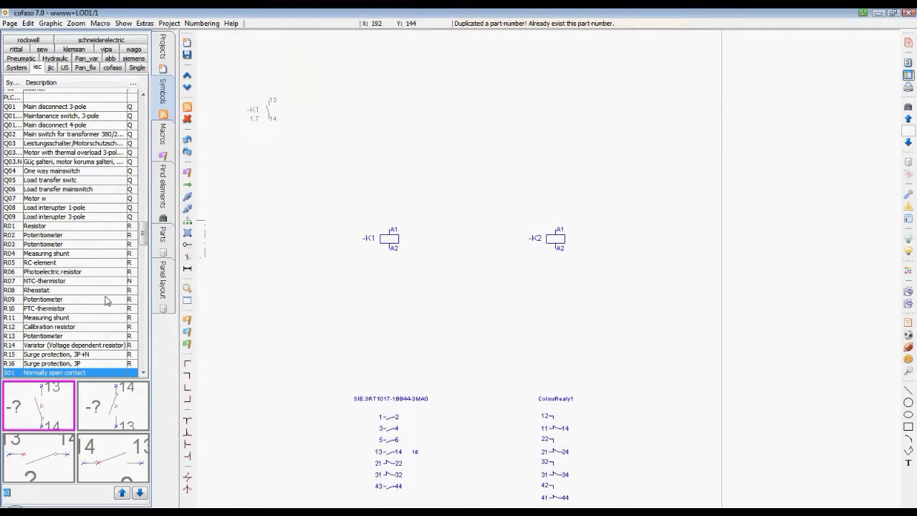
scroll(105, 301, "down", 1)
scroll(102, 280, "down", 5)
scroll(101, 267, "down", 4)
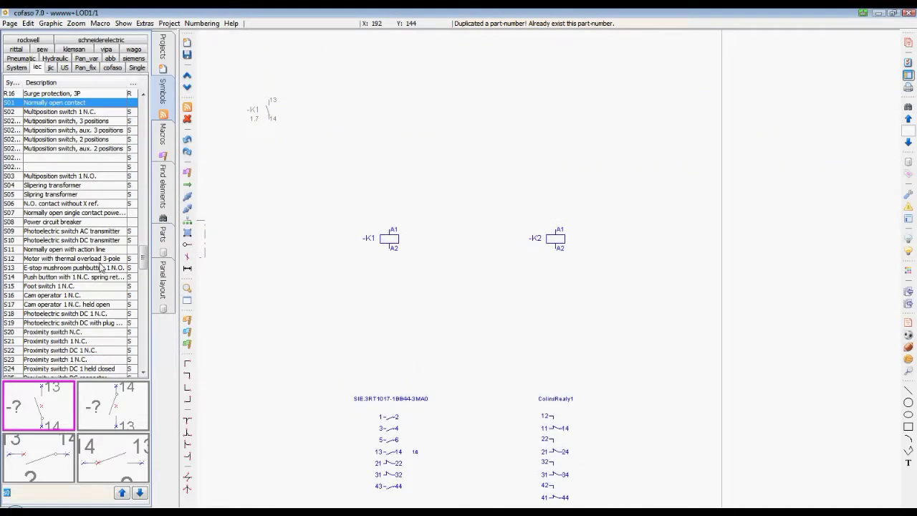
Place the first O06 change-over contact above the coils, designated +LOD1-K2
type("change")
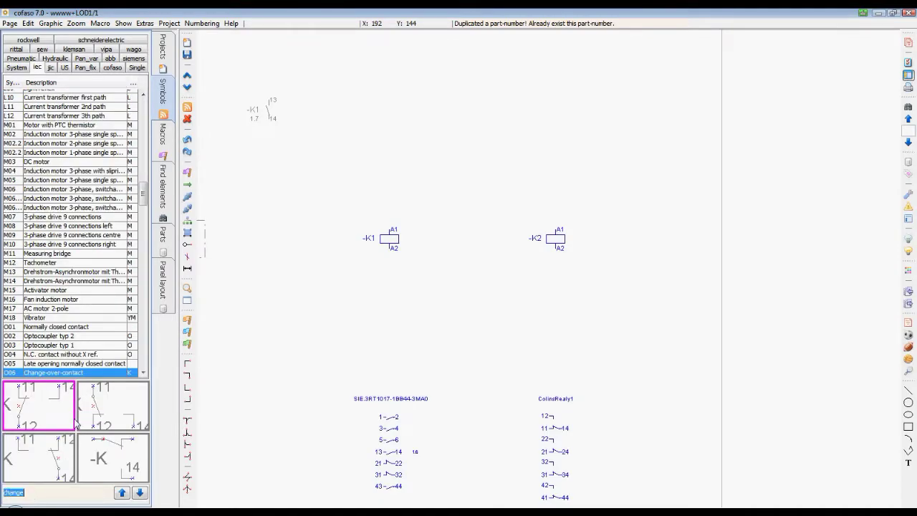
key("Return")
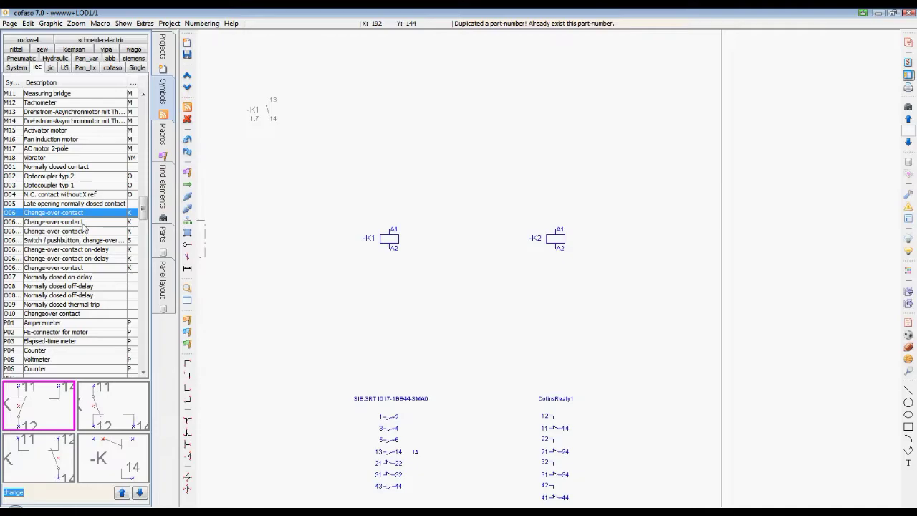
left_click(83, 222)
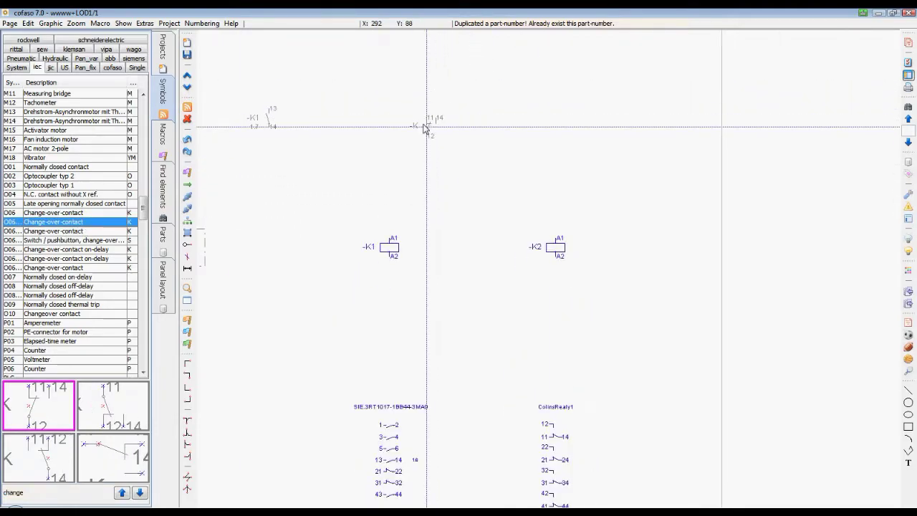
key("Tab")
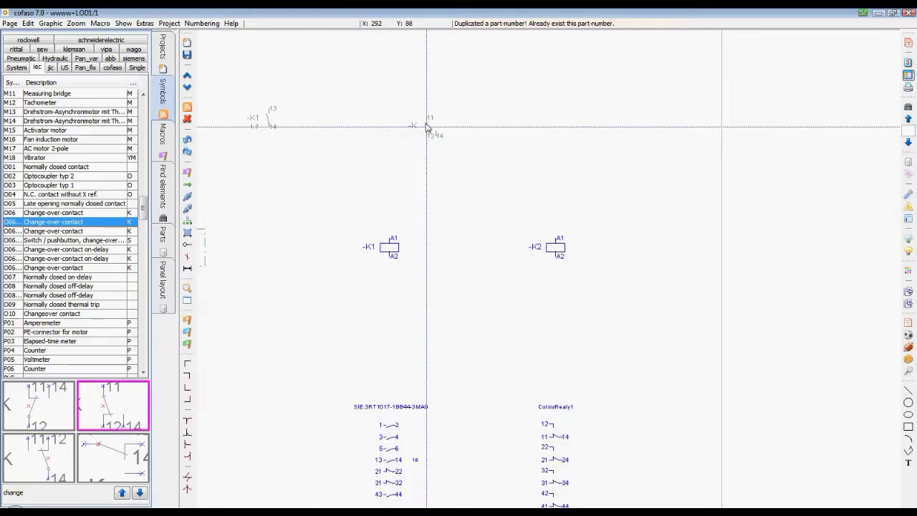
scroll(426, 127, "up", 2)
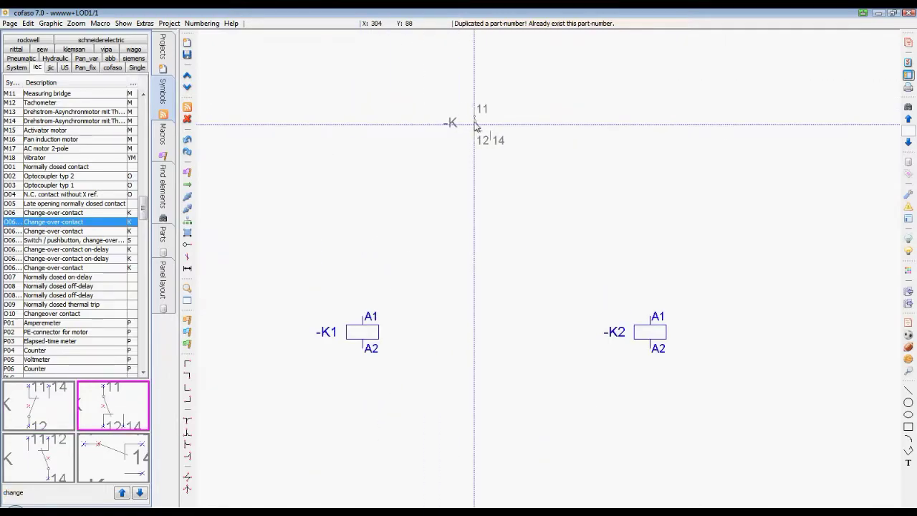
left_click(475, 126)
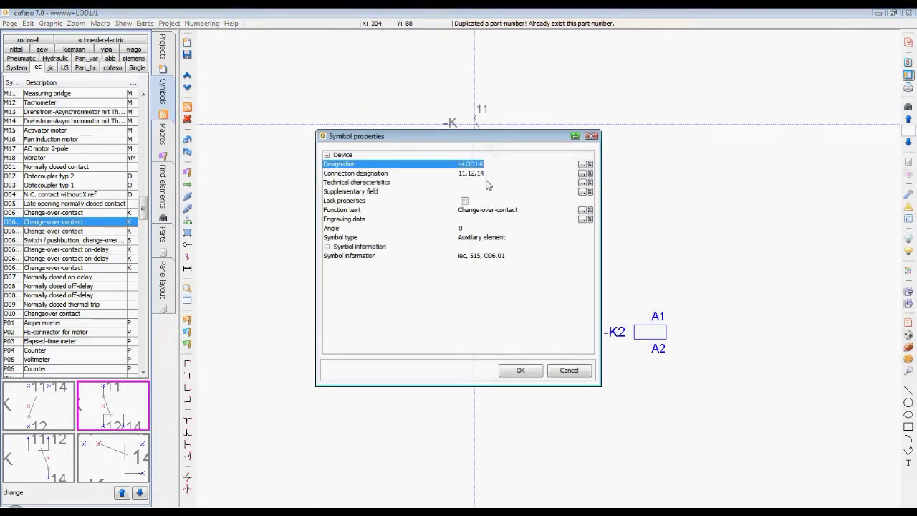
left_click(586, 164)
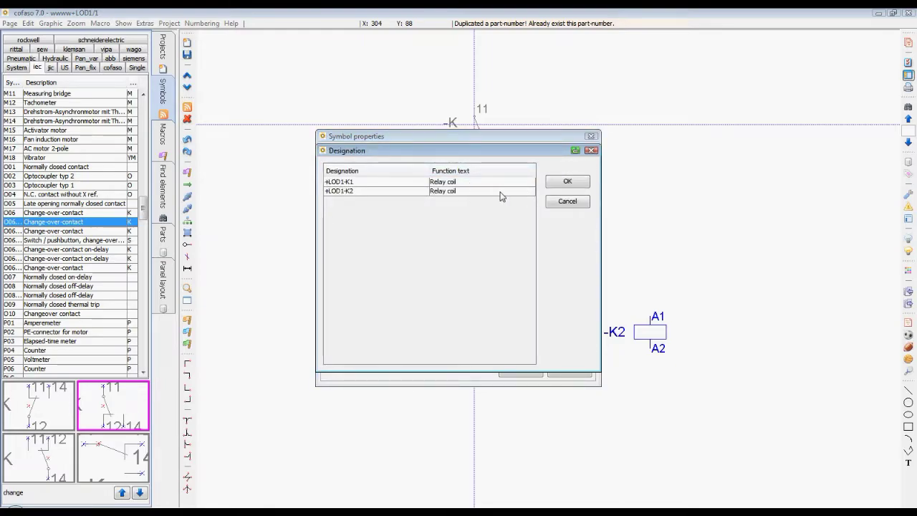
left_click(502, 191)
left_click(566, 184)
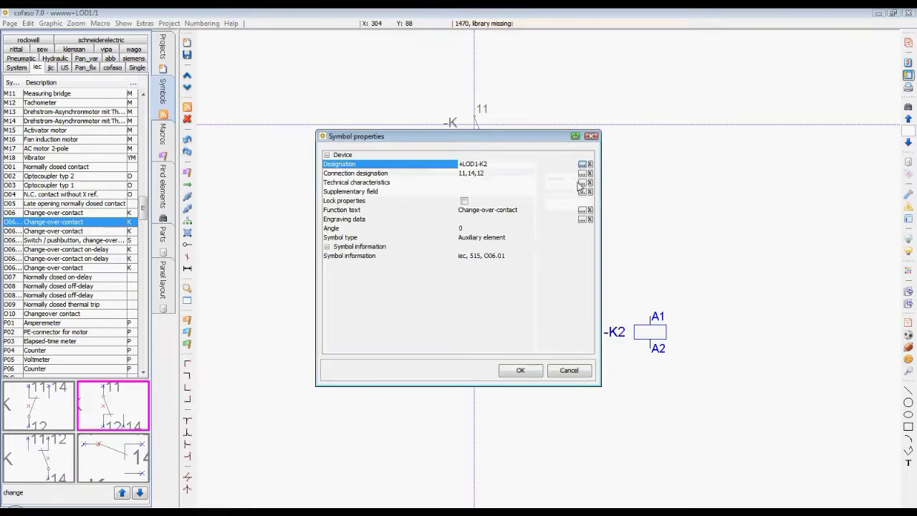
left_click(527, 372)
Place two more K2 change-over contacts (21/24/22, 31/34/32) and pan to the cross-reference tables
scroll(574, 158, "down", 1)
scroll(552, 136, "down", 1)
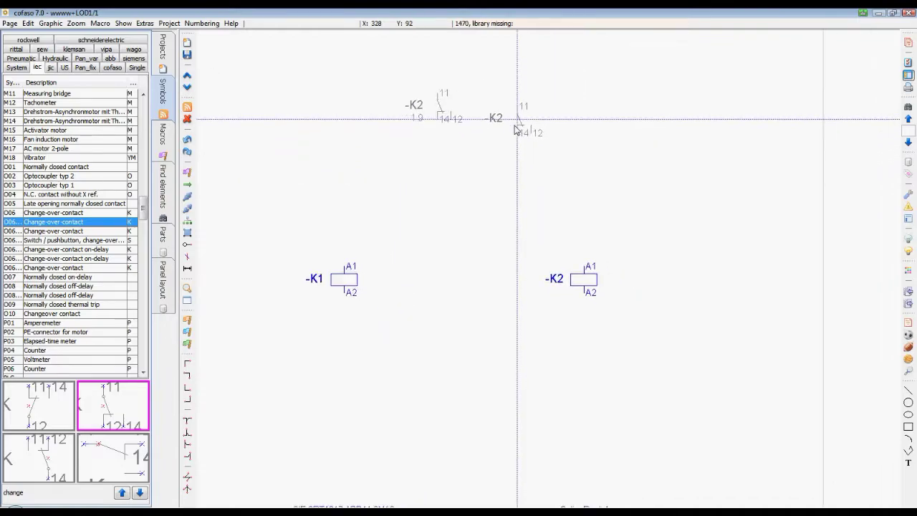
scroll(510, 116, "down", 1)
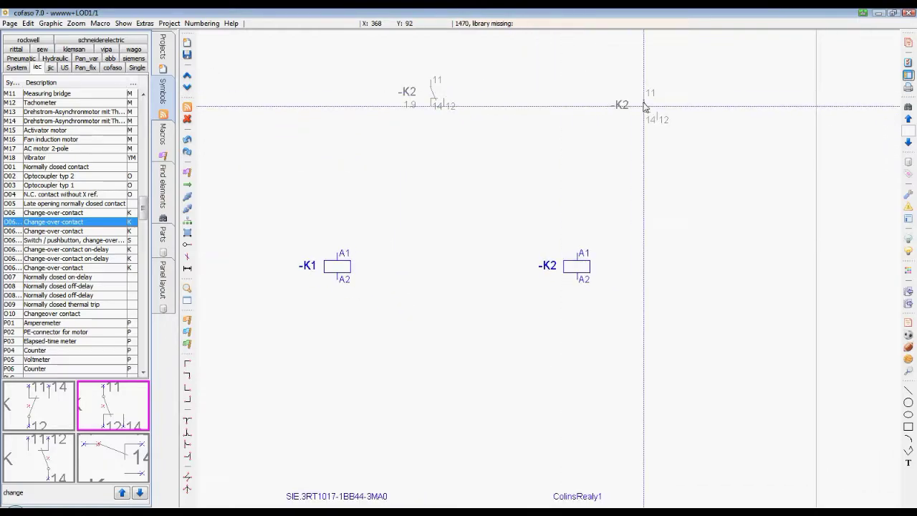
left_click(645, 106)
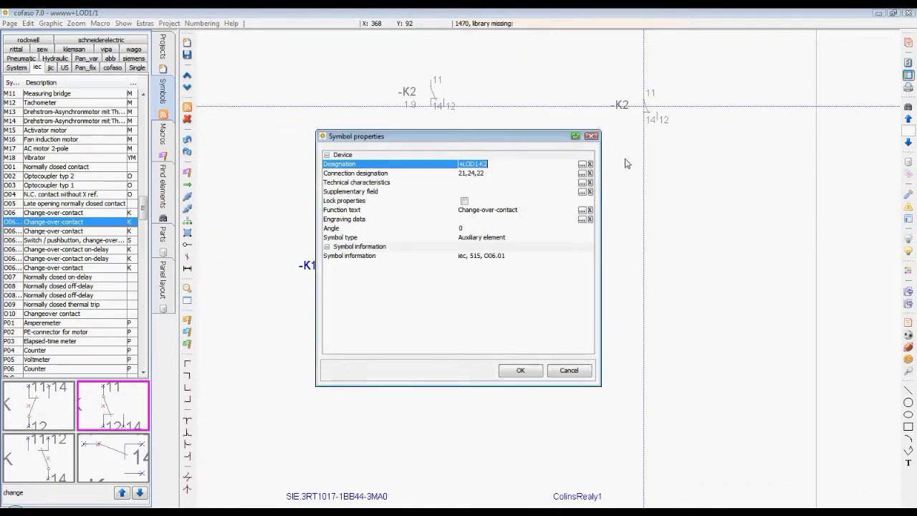
left_click(521, 370)
left_click(732, 117)
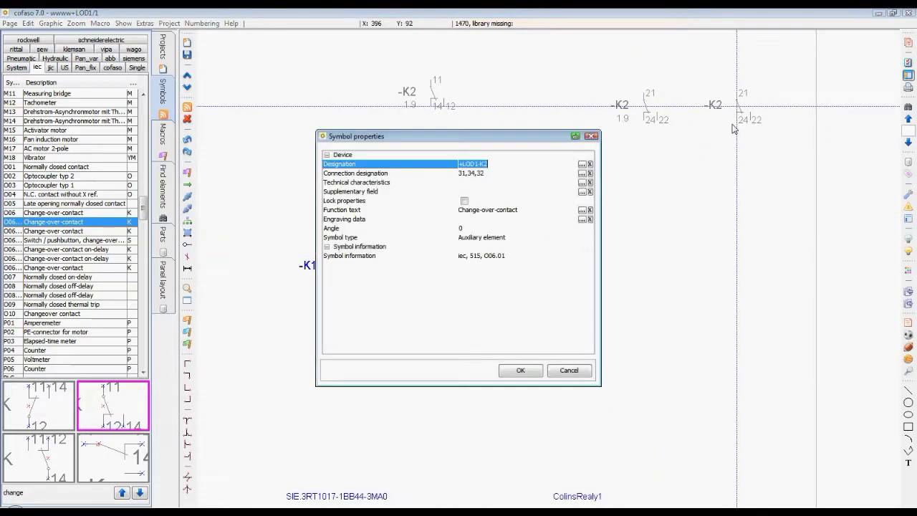
left_click(521, 370)
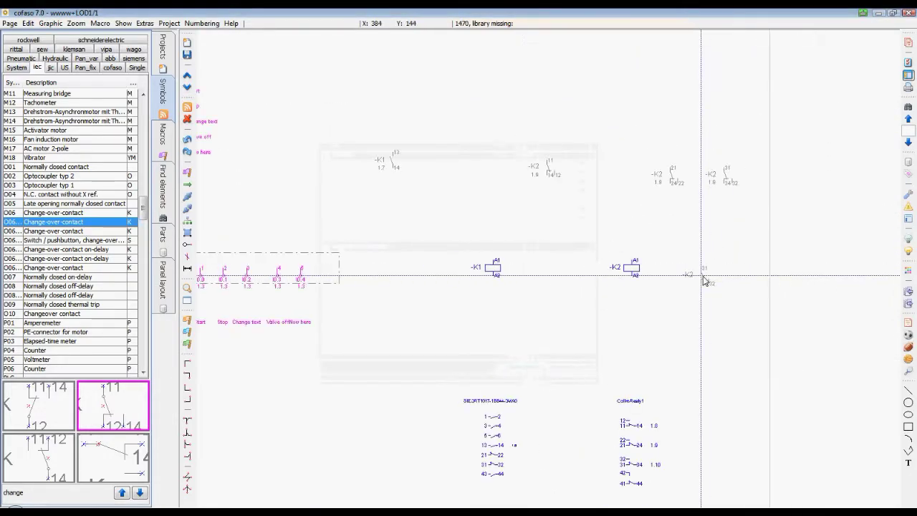
middle_click_drag(652, 396, 725, 297)
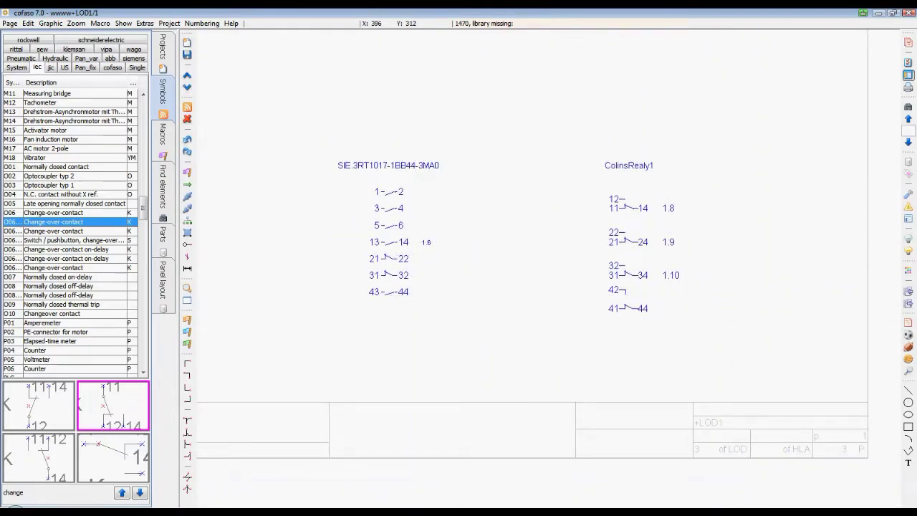
right_click(802, 457)
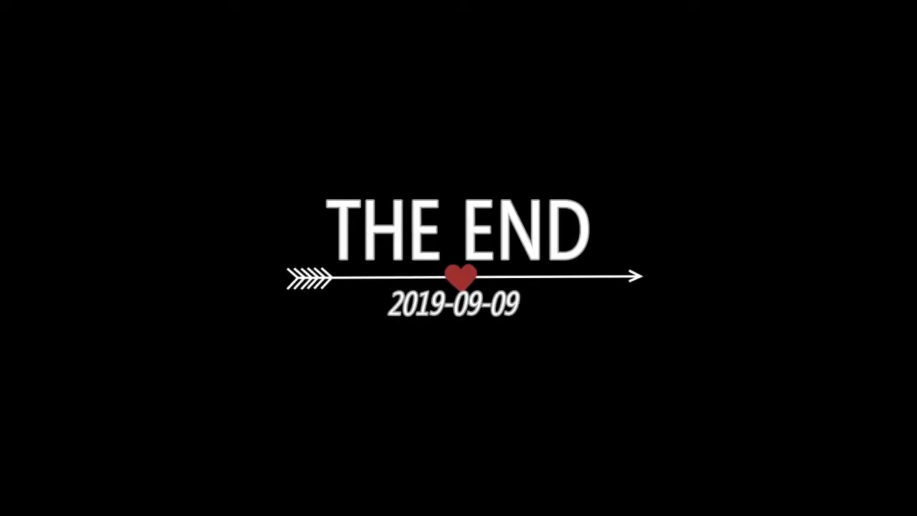